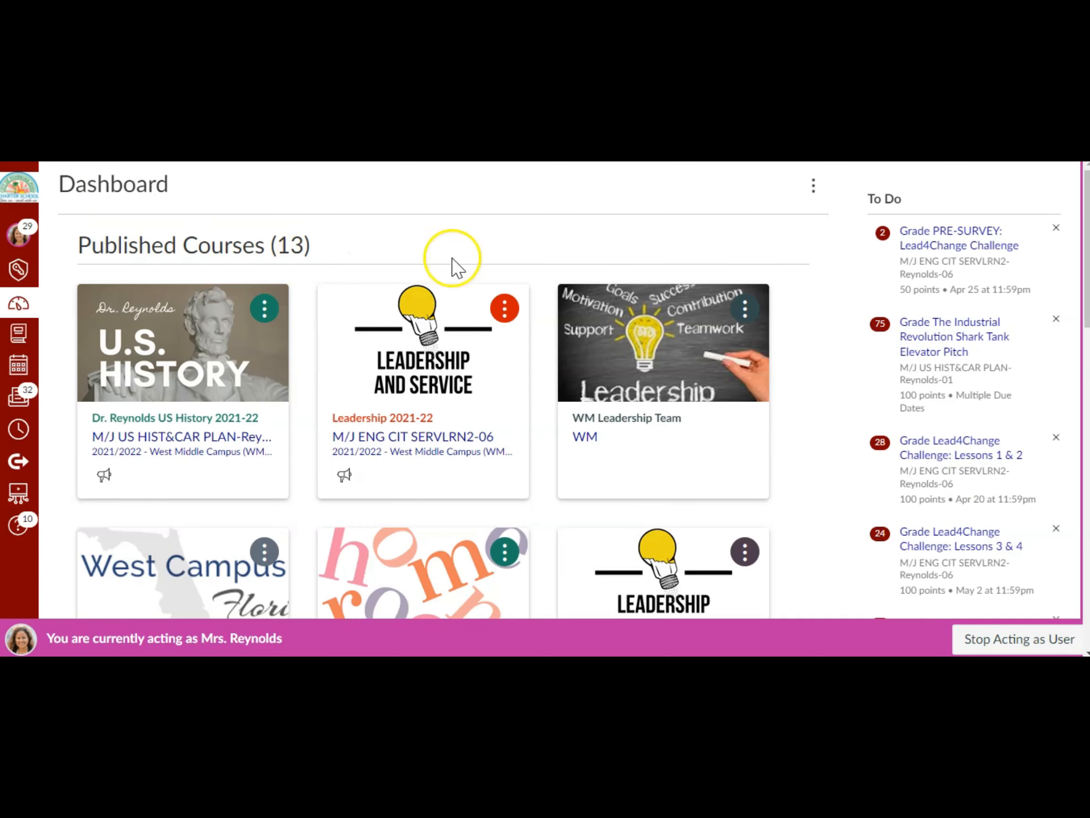
Step: Create a new course named "2021-2022 Archive Course for US History" from the dashboard
scroll(795, 270, "down", 8)
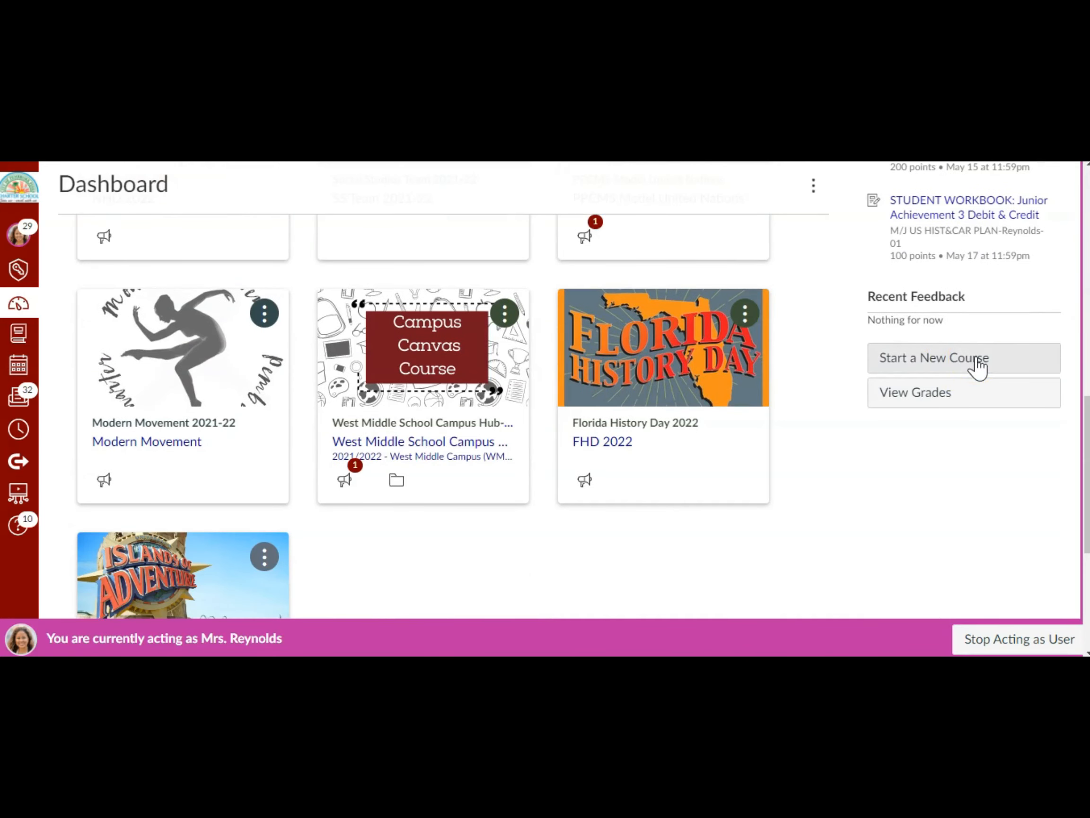
scroll(564, 354, "up", 8)
scroll(903, 260, "down", 5)
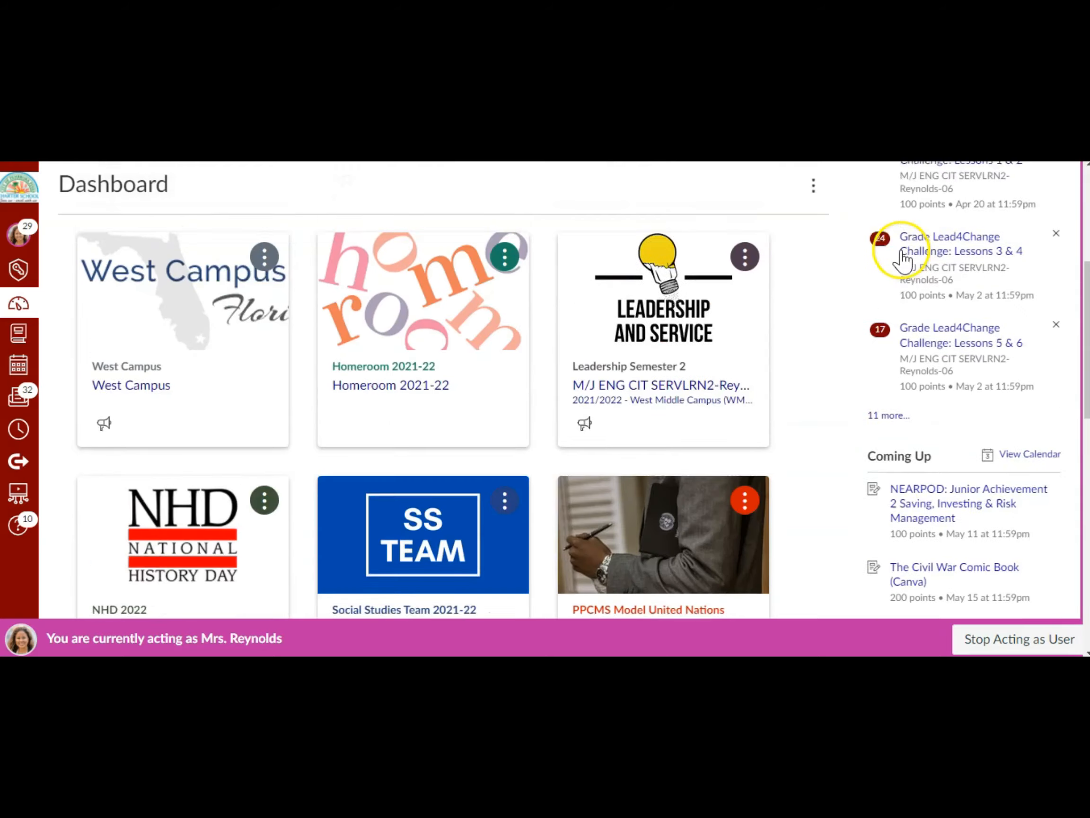
scroll(903, 260, "down", 8)
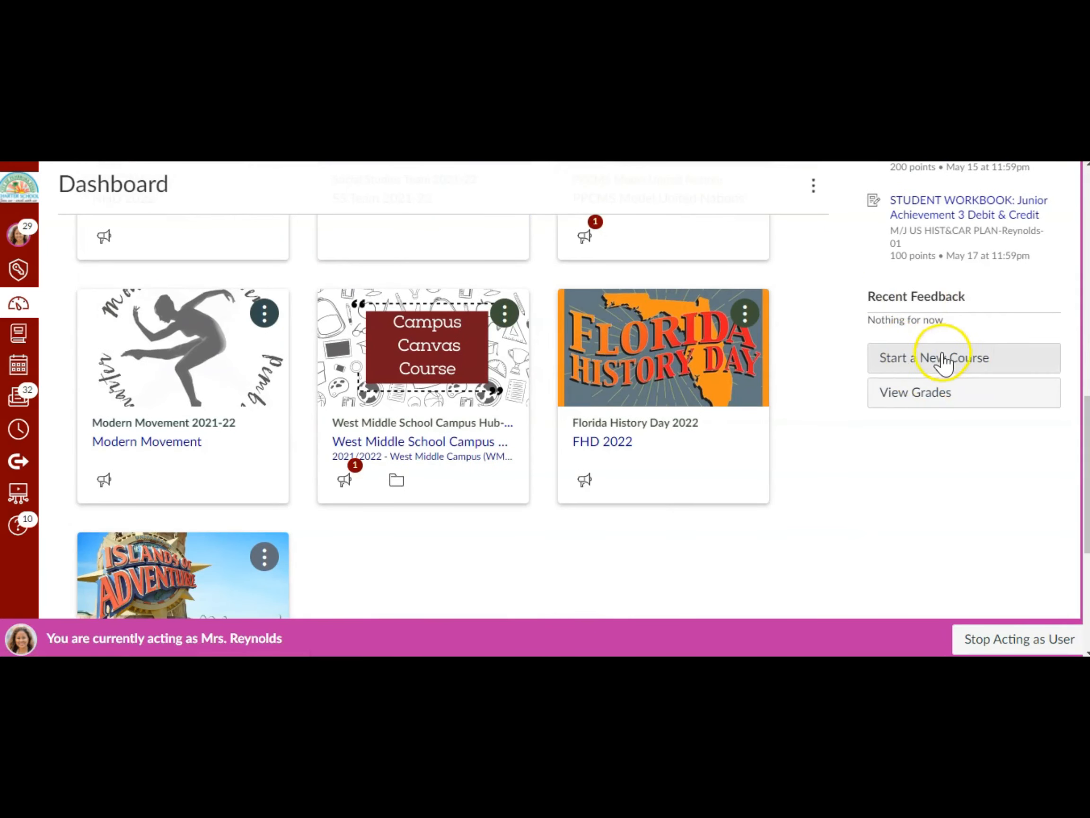
left_click(970, 365)
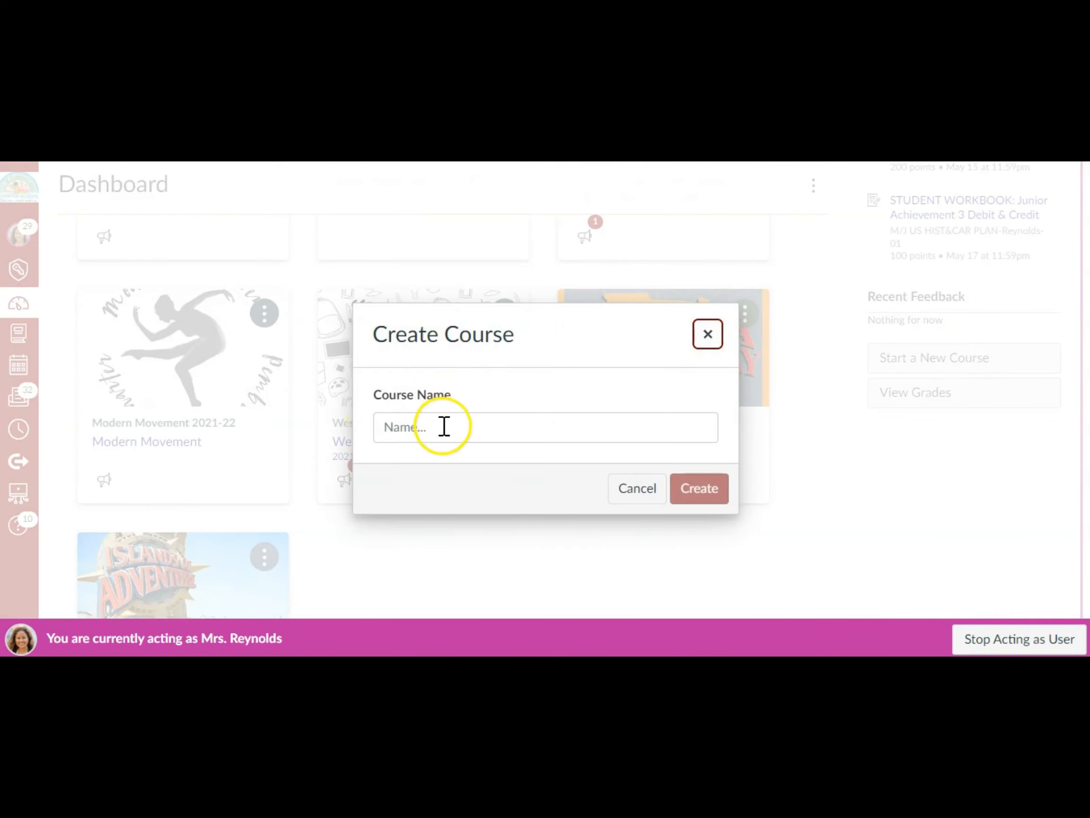
left_click(443, 427)
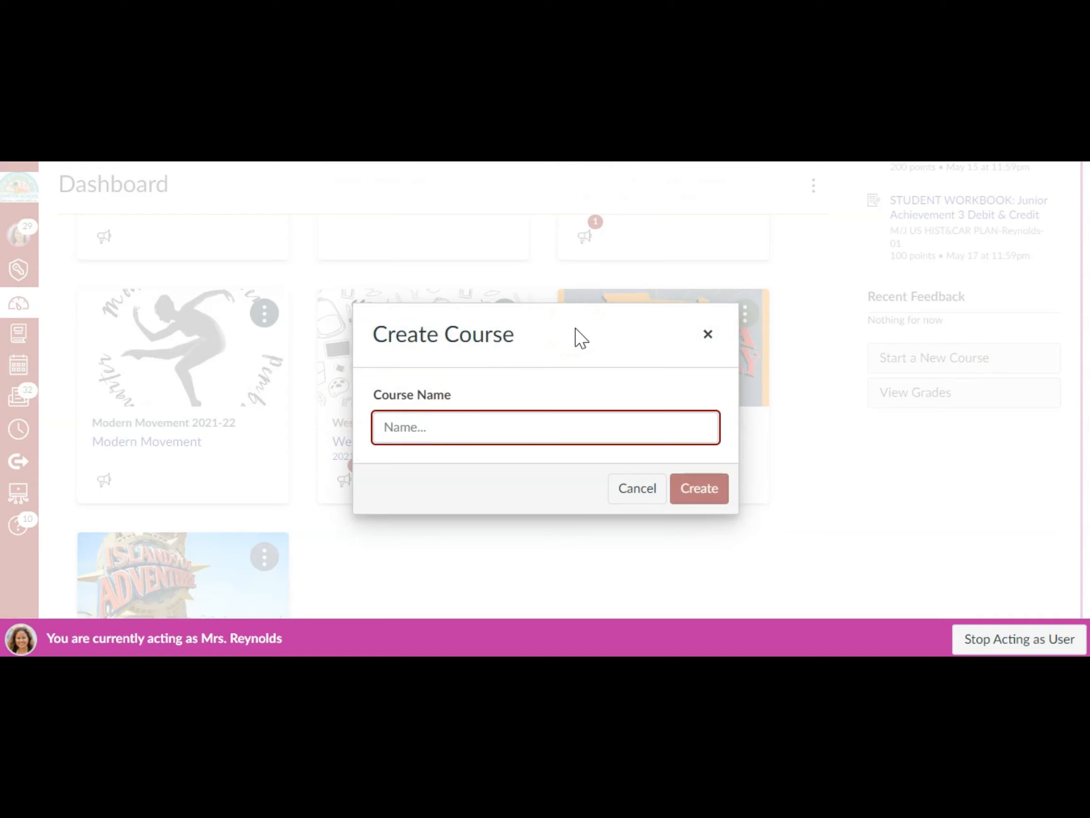
type("2021-2")
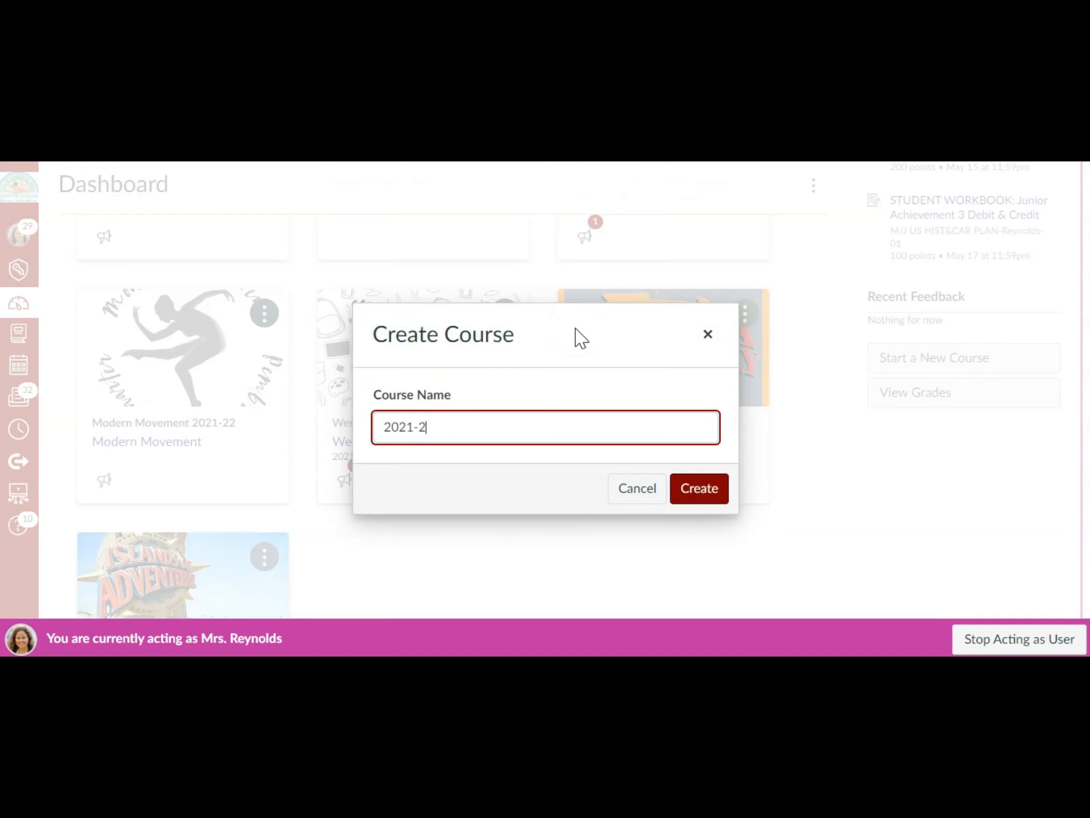
type("022 Archive Course")
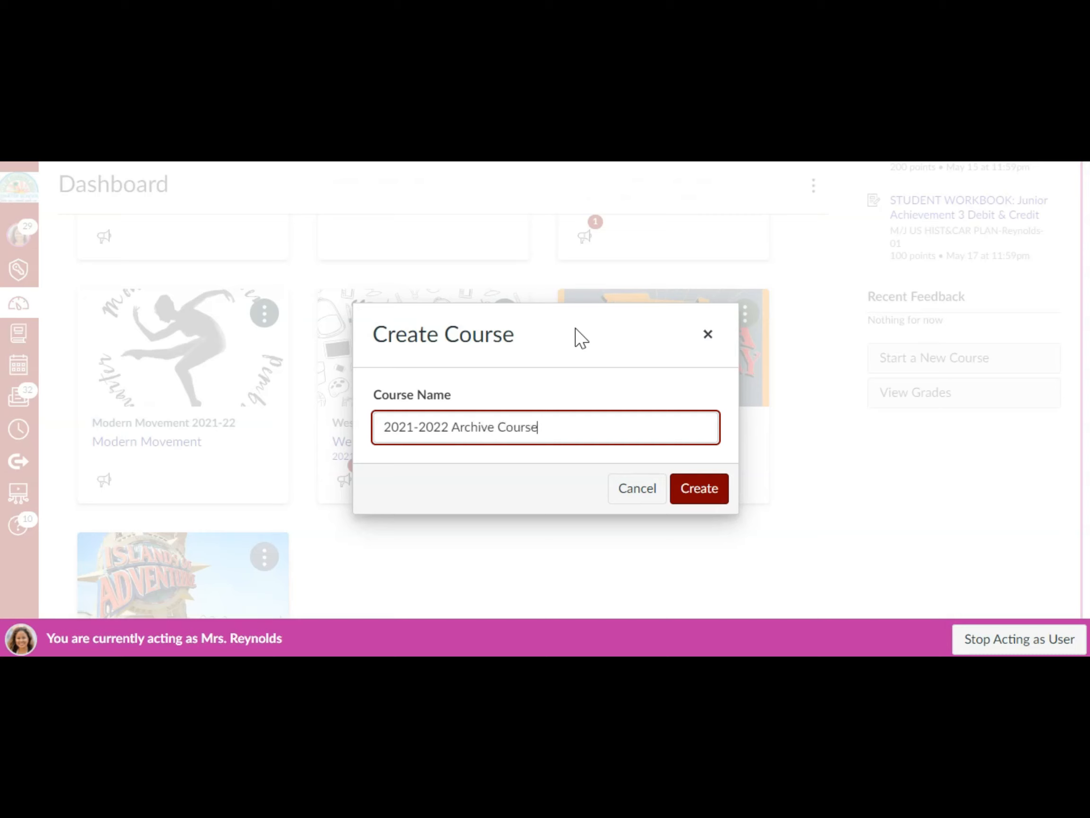
type(" for US History")
left_click(693, 490)
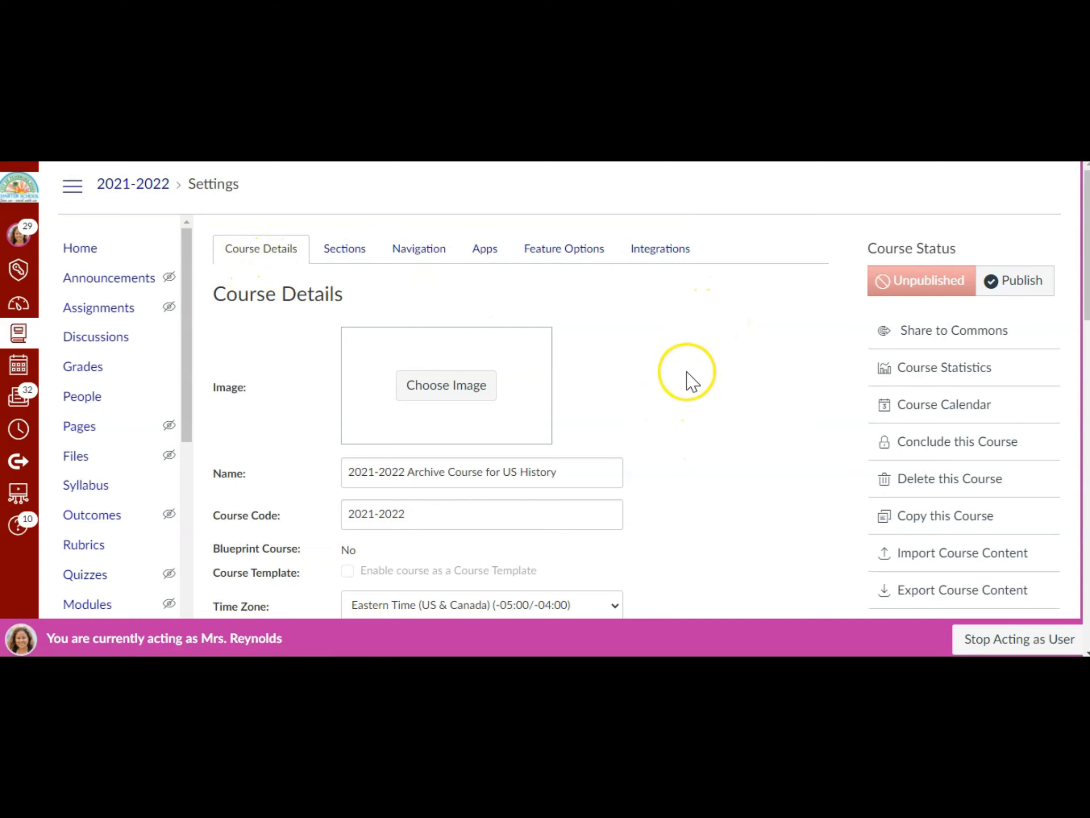
Step: Open the new course's content import and set the content type to Copy a Canvas Course
scroll(688, 378, "down", 2)
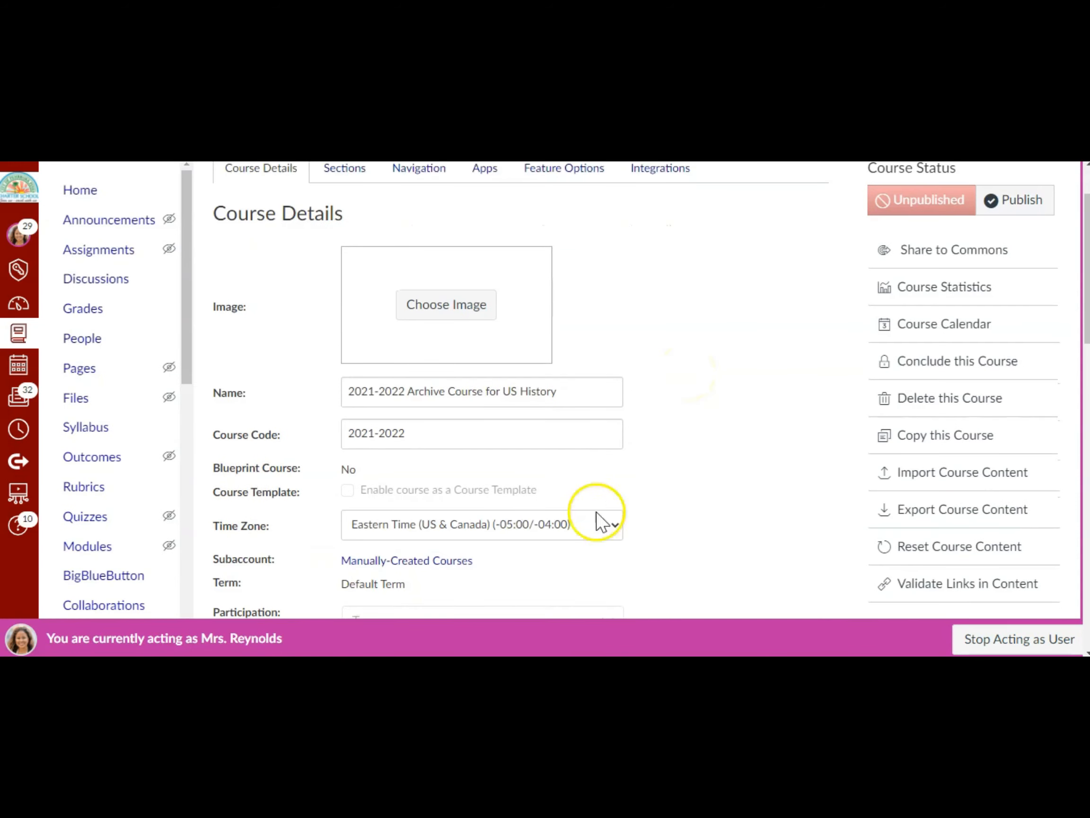
left_click(942, 478)
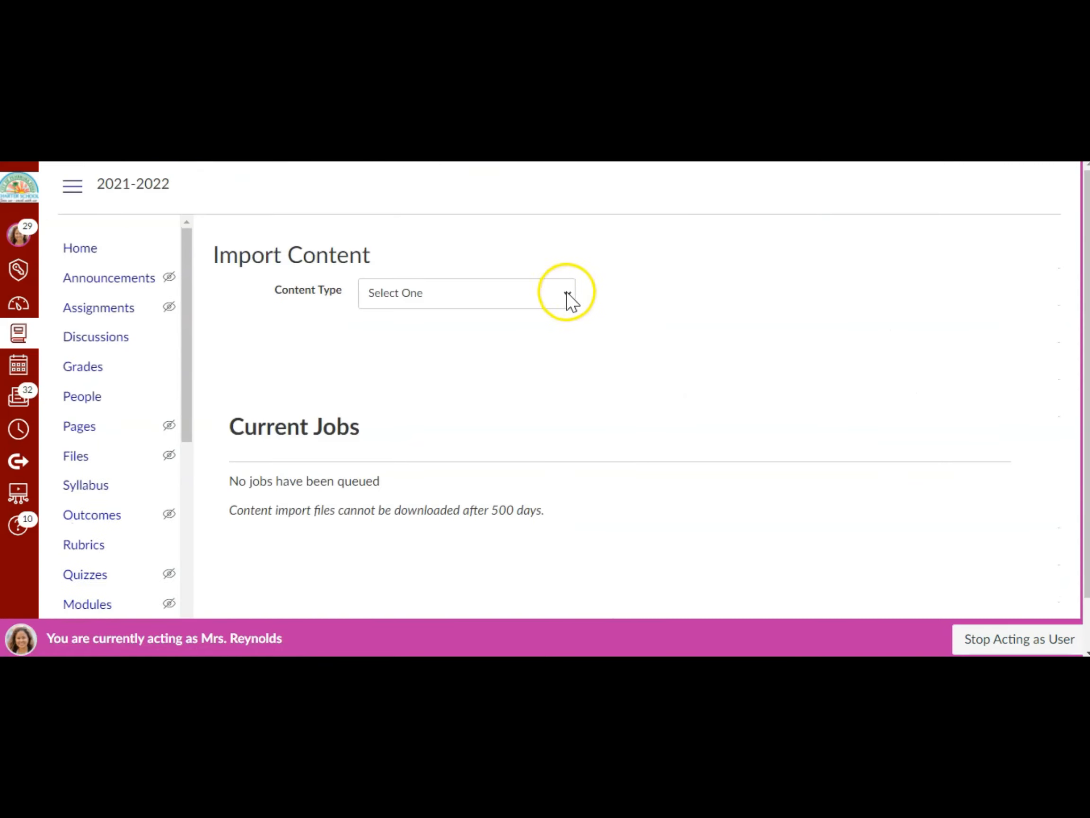
left_click(567, 293)
left_click(454, 329)
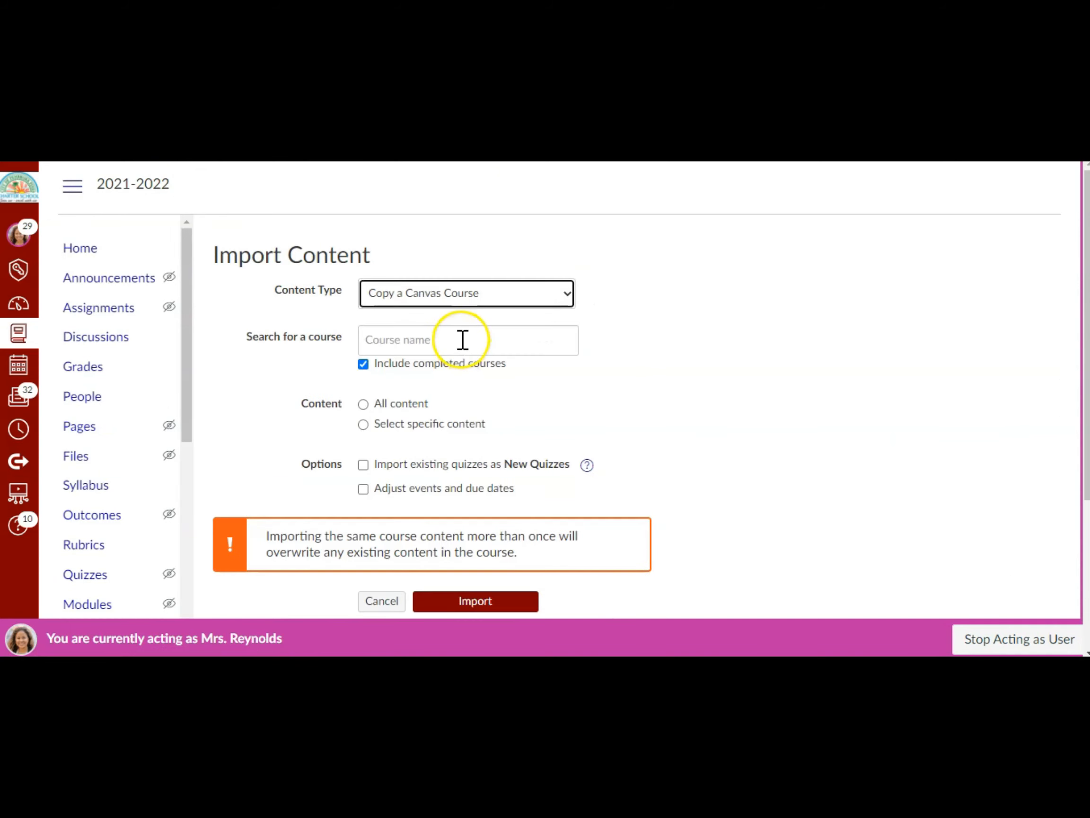
Step: Search for the source course with the term "history"
left_click(462, 339)
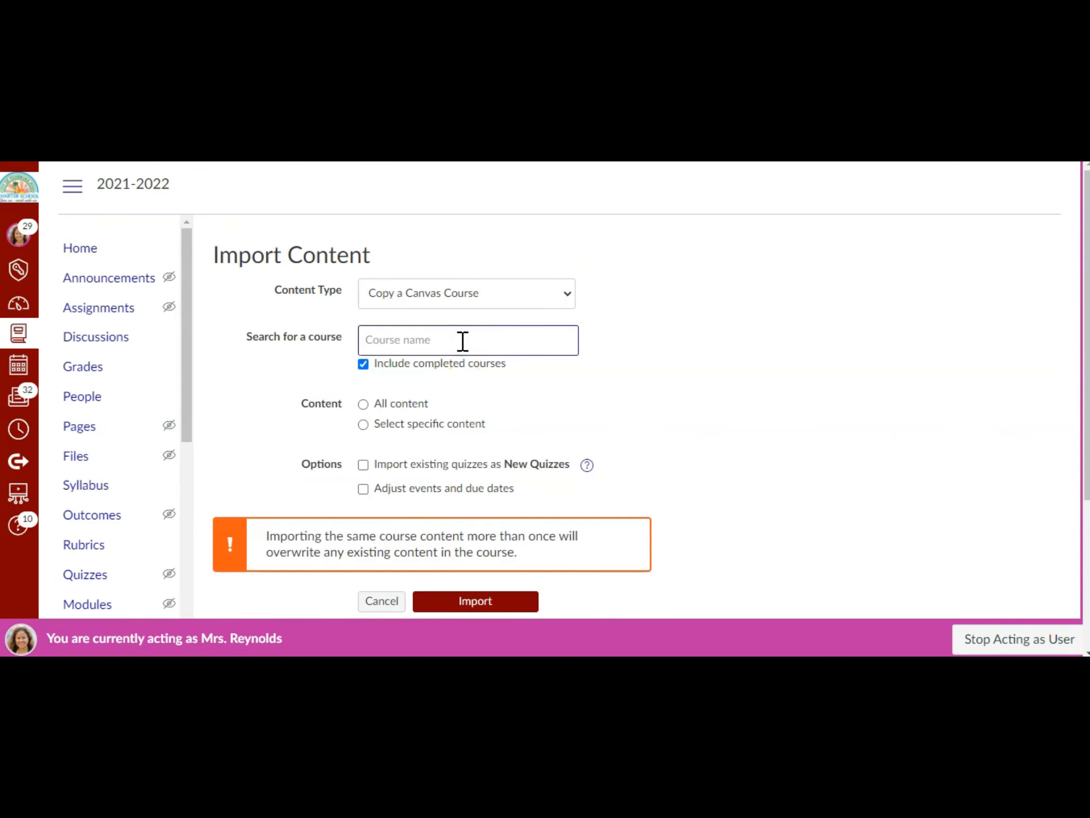
type("U")
key("BackSpace")
type("U")
key("BackSpace")
type("I")
key("BackSpace")
type("history")
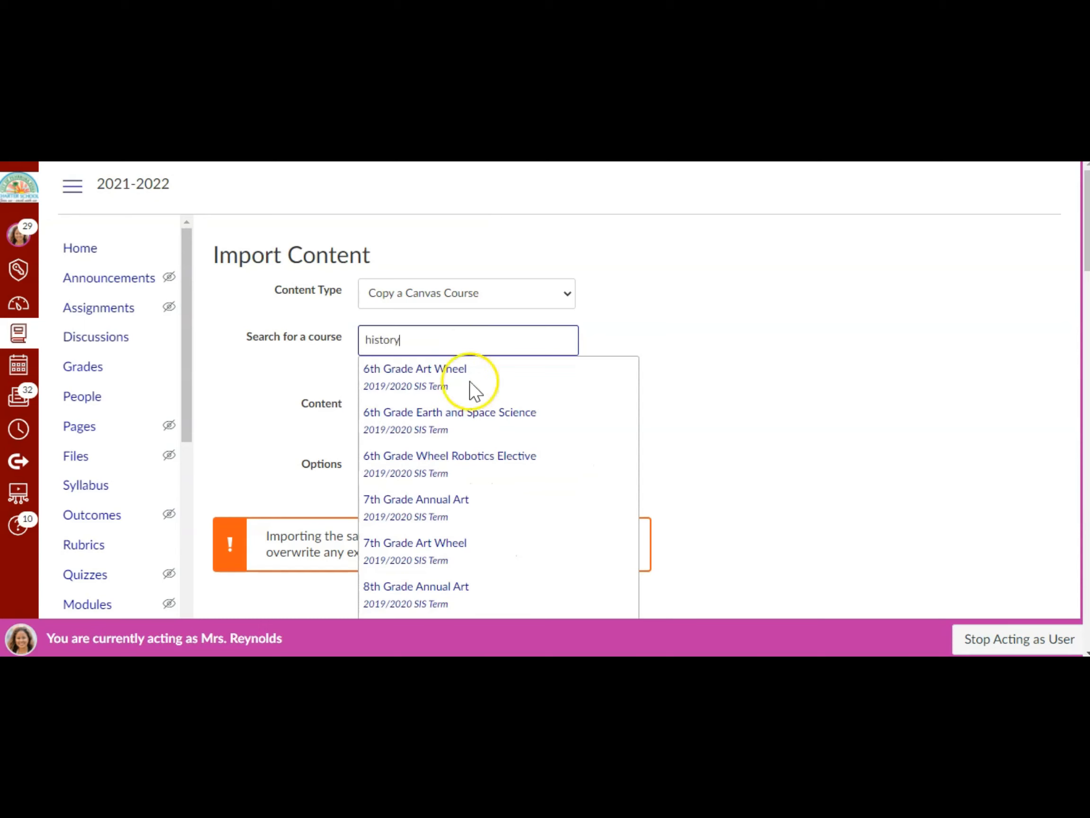
Step: Choose the teacher's US History 2021-22 course from the 2021/2022 West Middle Campus Semester 1 - Semester 2 term as the source
scroll(456, 440, "down", 3)
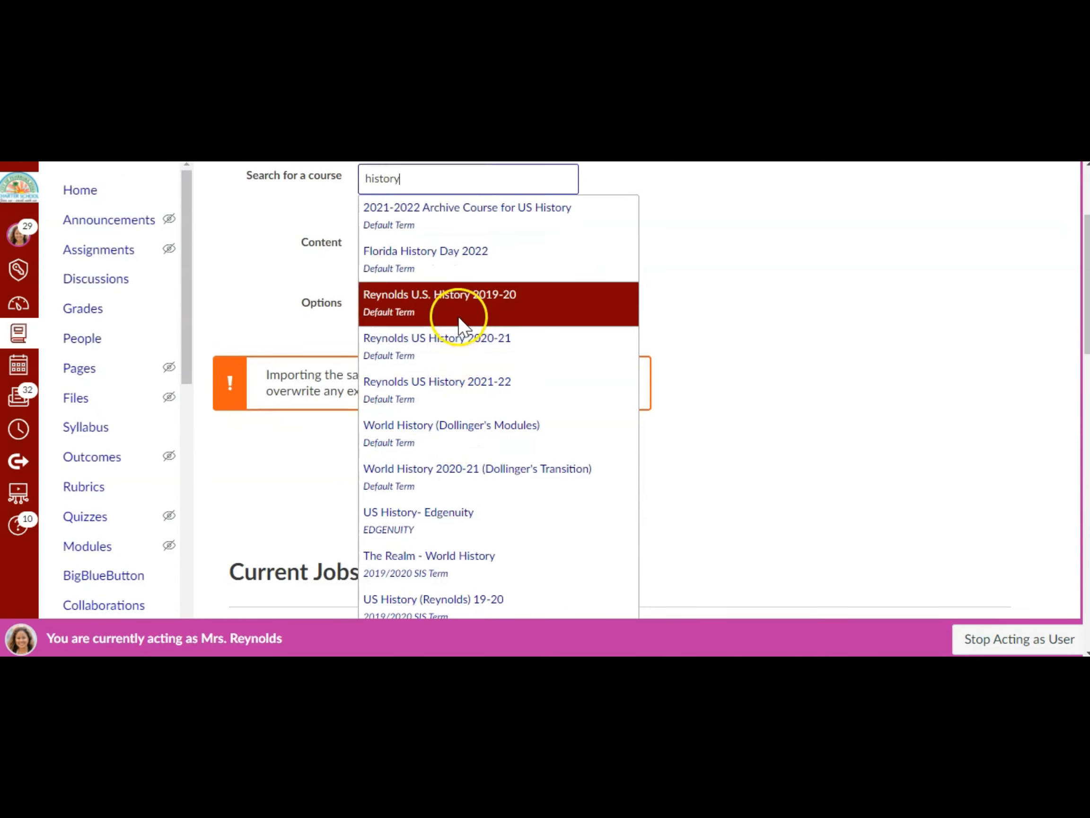
scroll(462, 314, "down", 2)
scroll(401, 495, "down", 2)
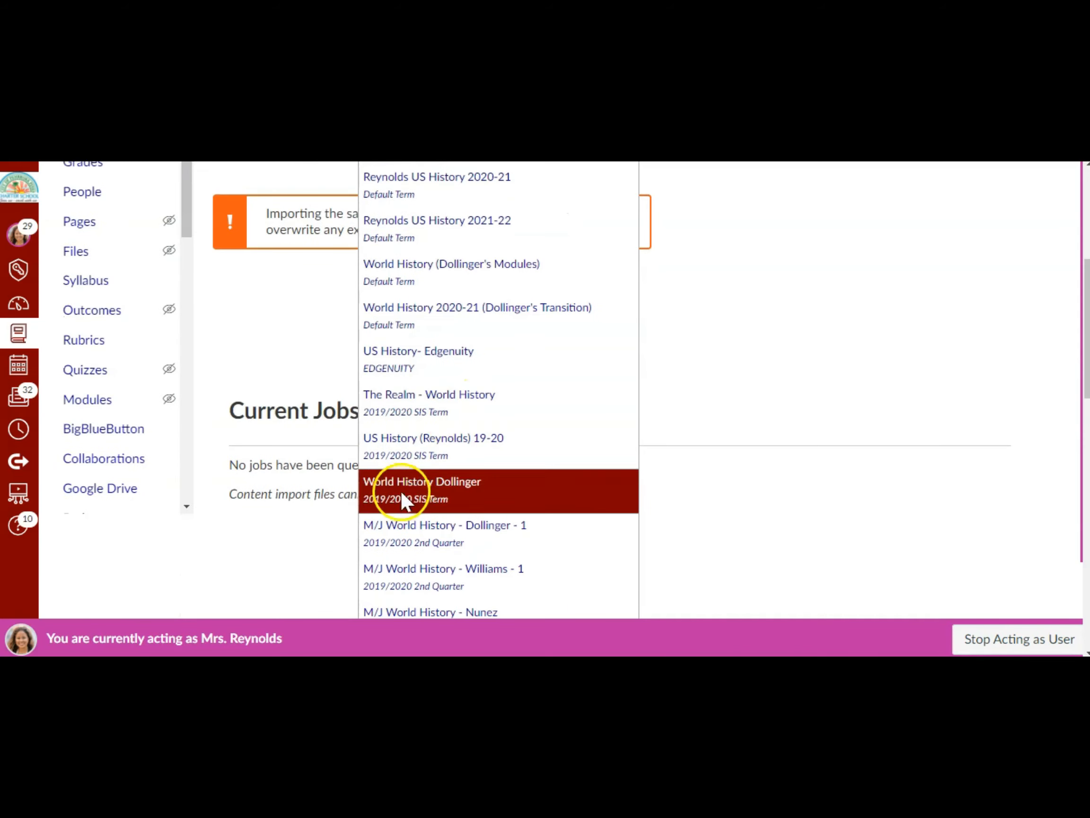
scroll(479, 550, "down", 4)
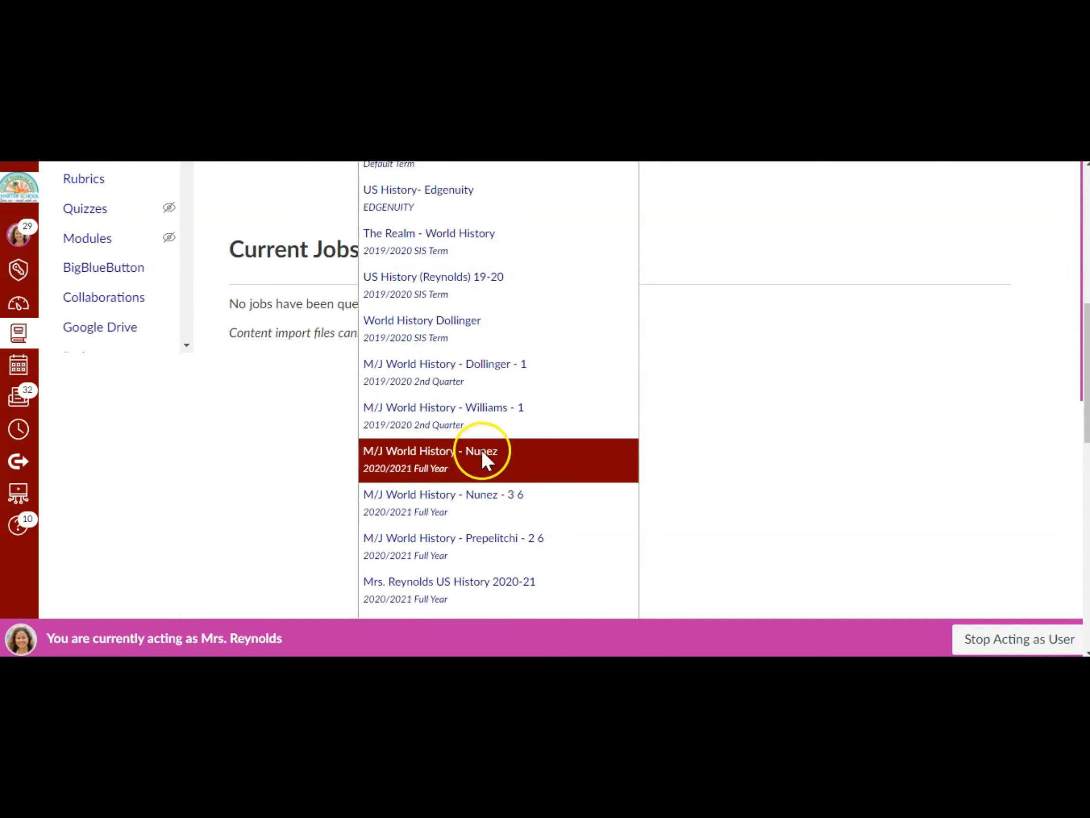
scroll(478, 475, "down", 2)
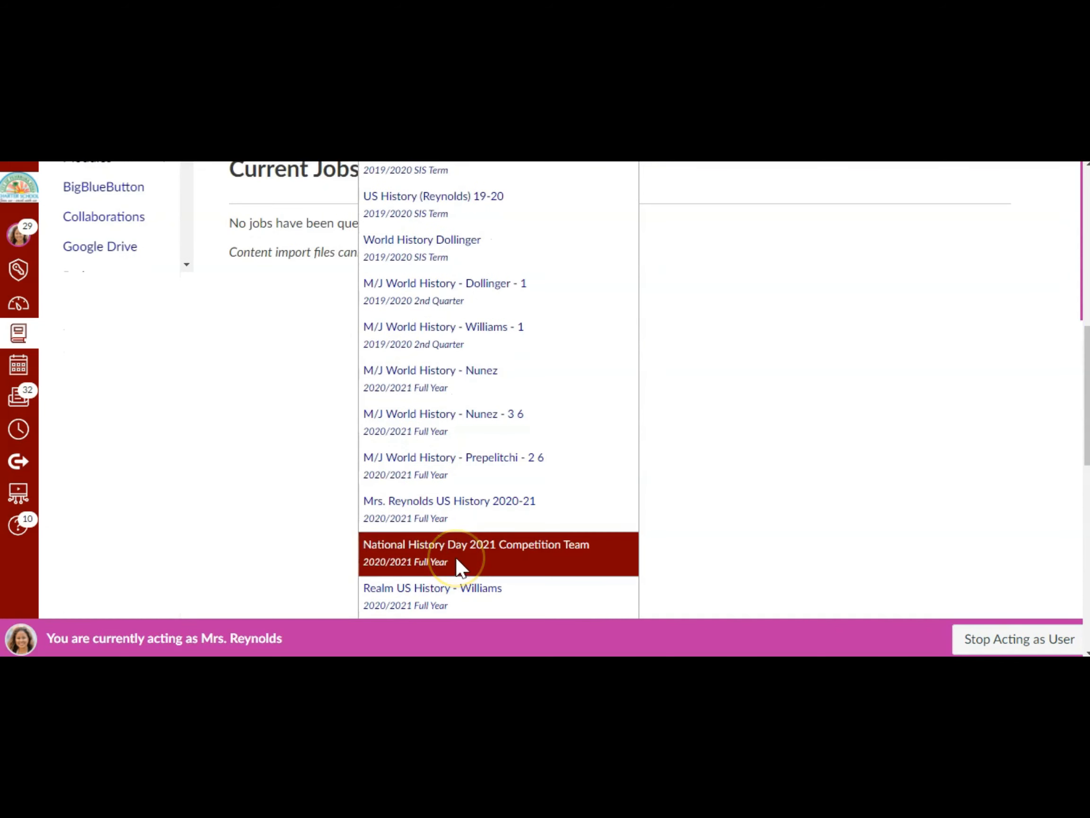
scroll(456, 559, "down", 2)
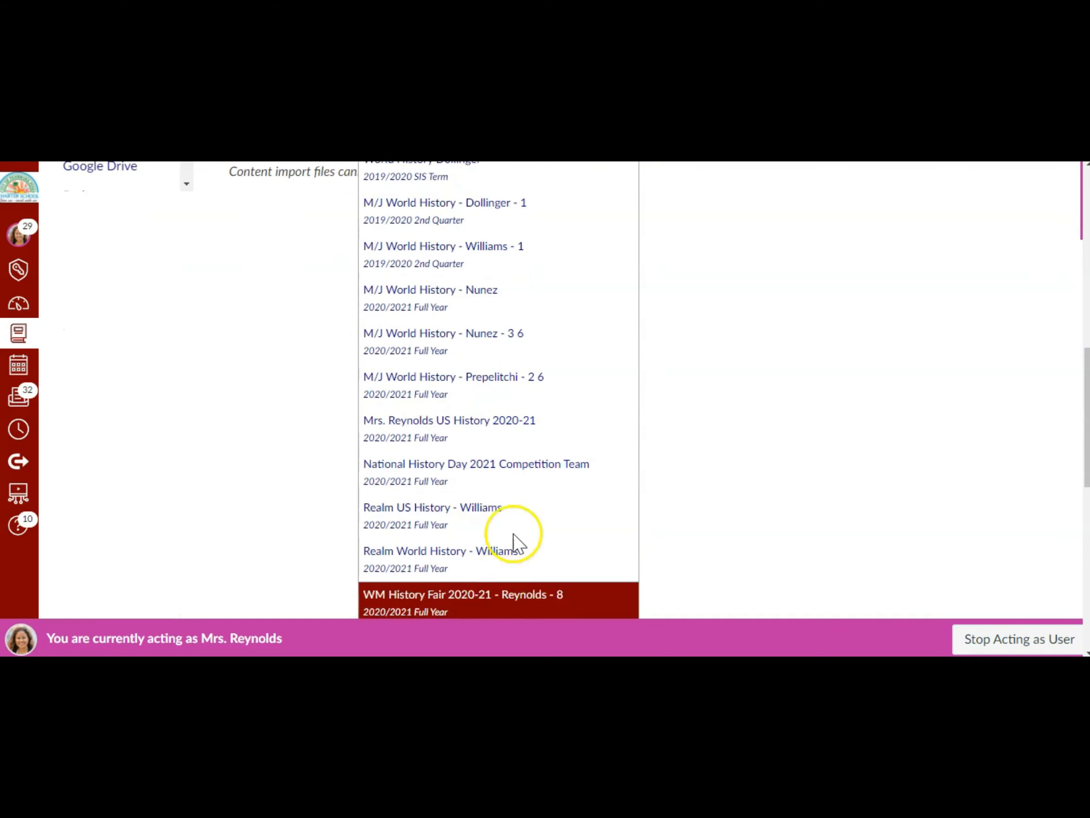
scroll(504, 560, "down", 4)
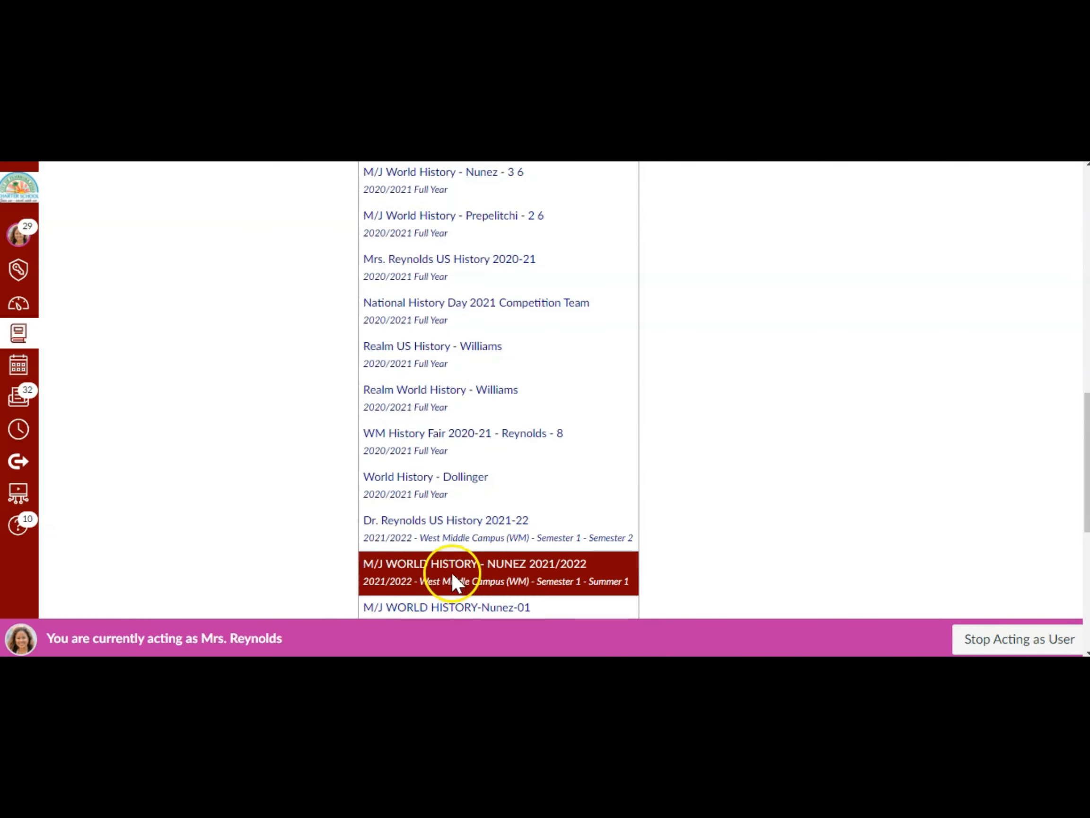
scroll(578, 553, "down", 2)
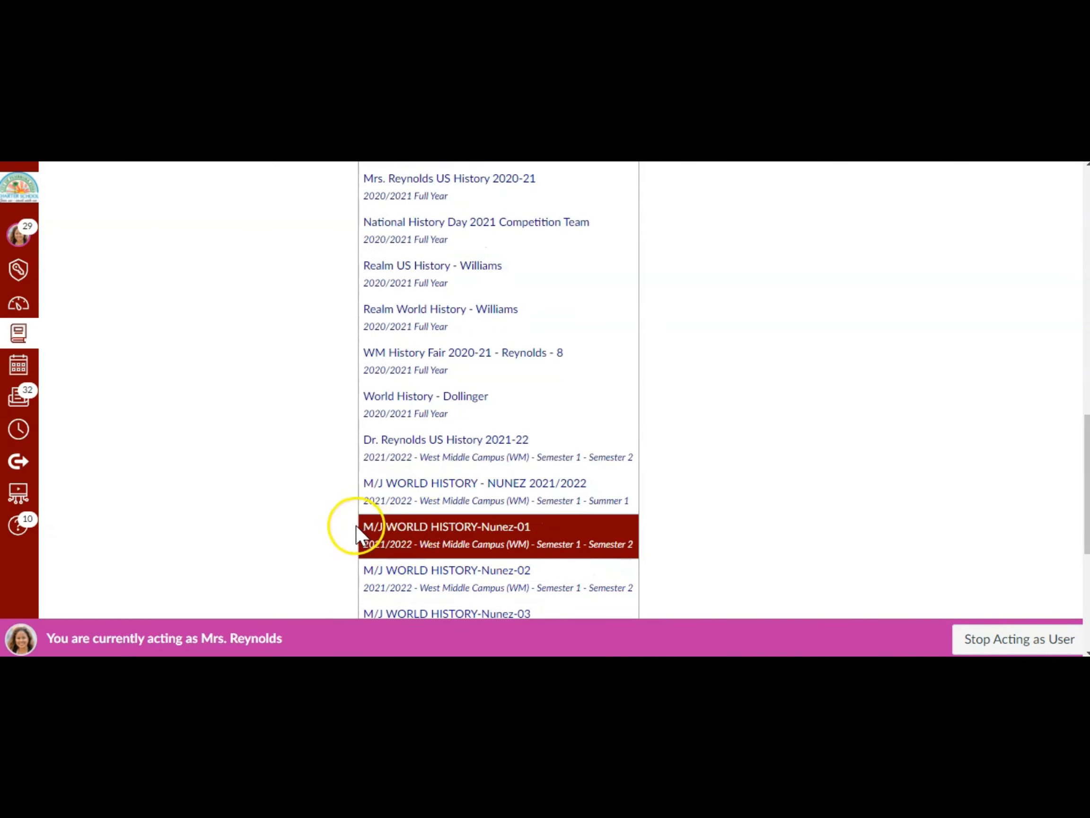
scroll(518, 559, "down", 4)
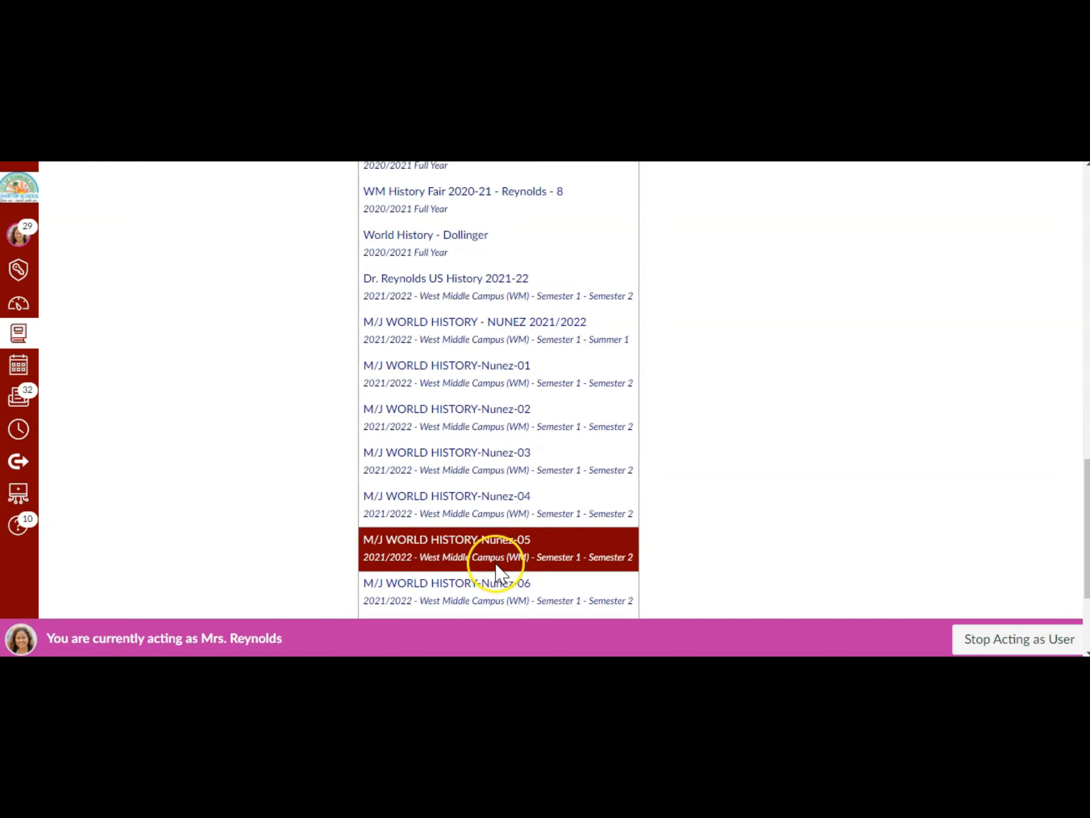
scroll(496, 564, "down", 4)
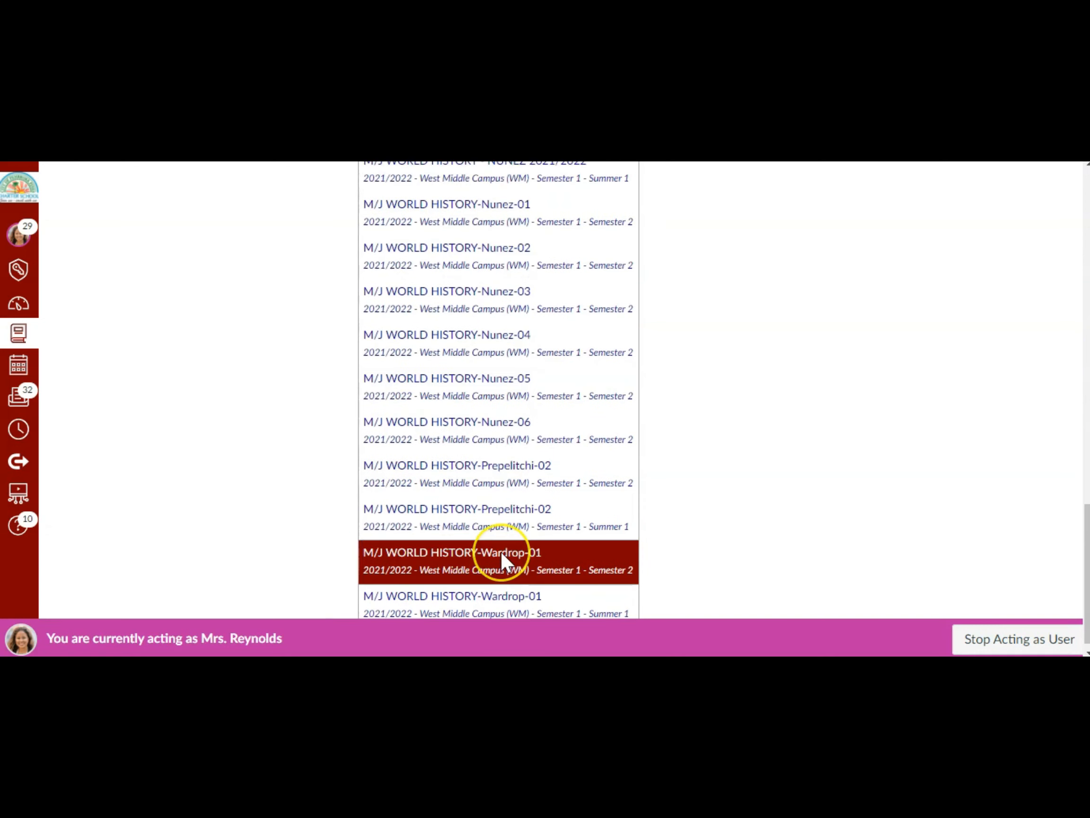
scroll(501, 552, "down", 1)
scroll(521, 581, "up", 1)
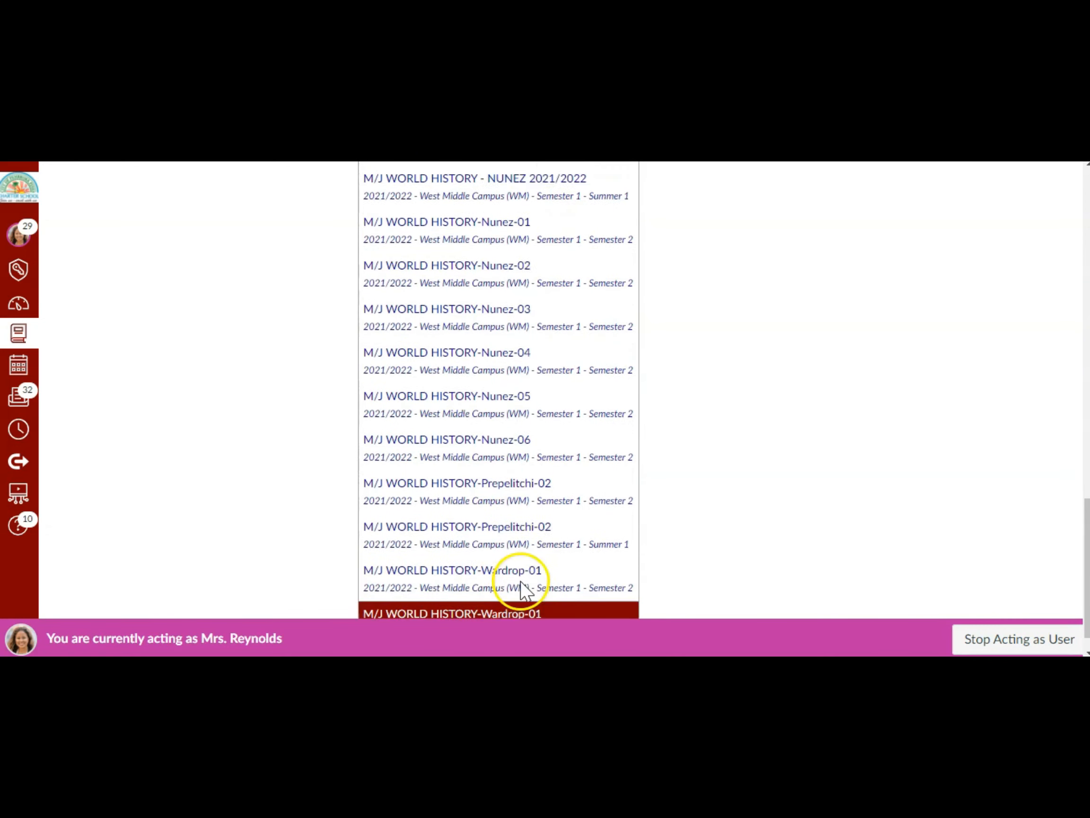
scroll(521, 580, "up", 5)
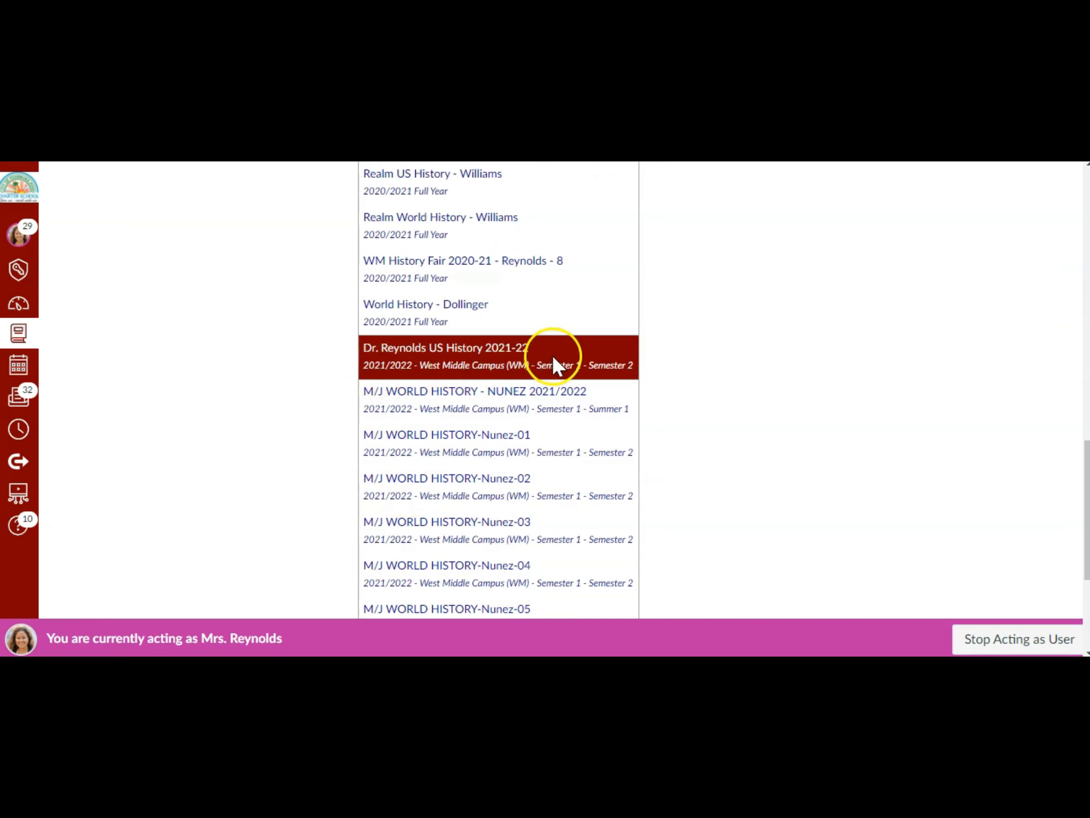
left_click(385, 369)
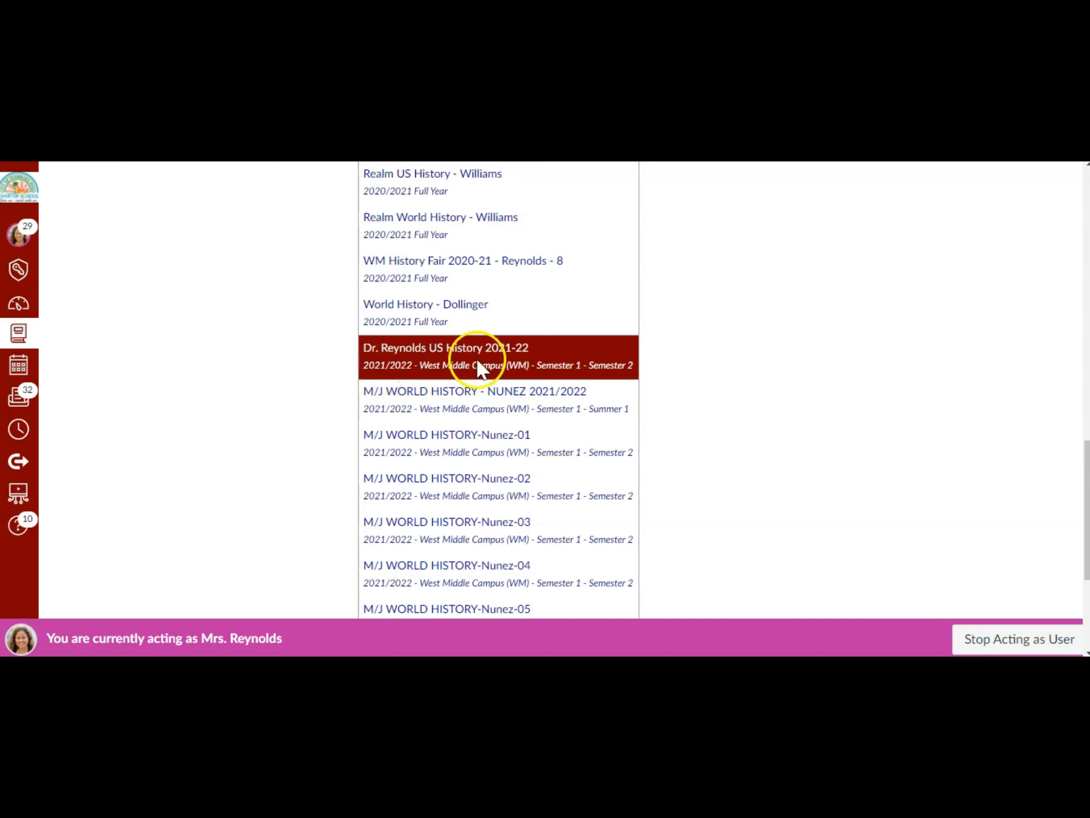
left_click(575, 361)
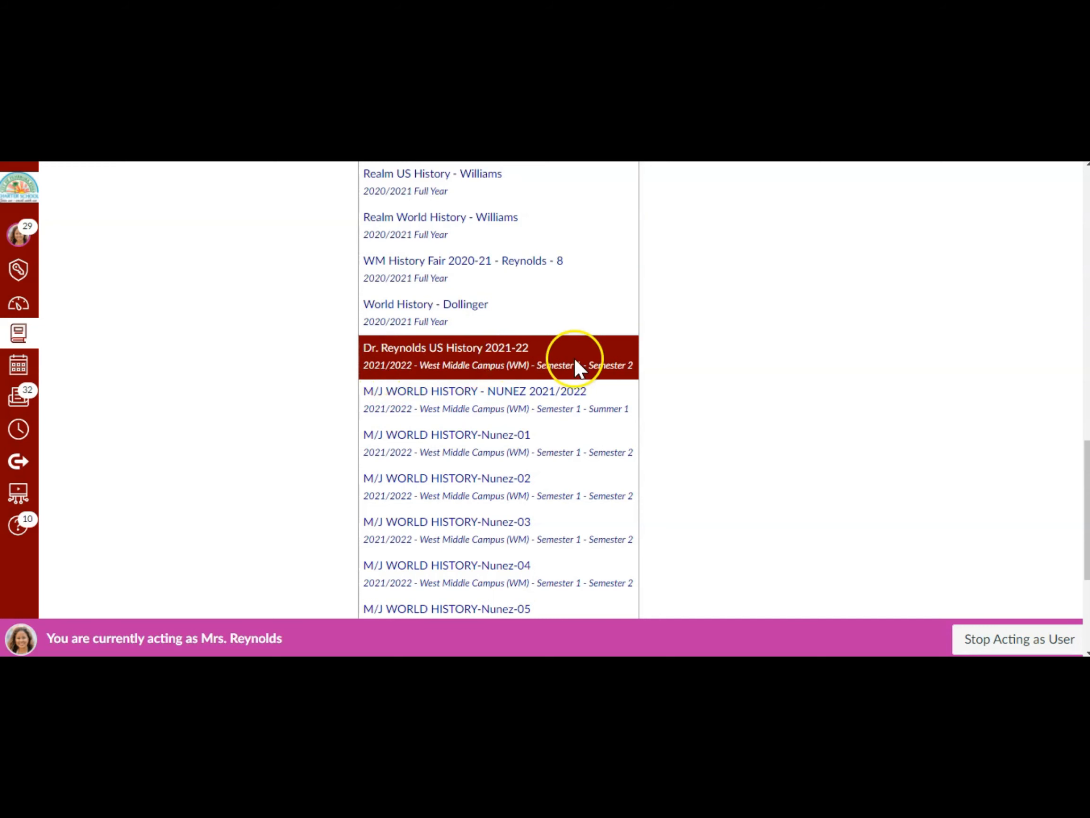
scroll(399, 317, "up", 3)
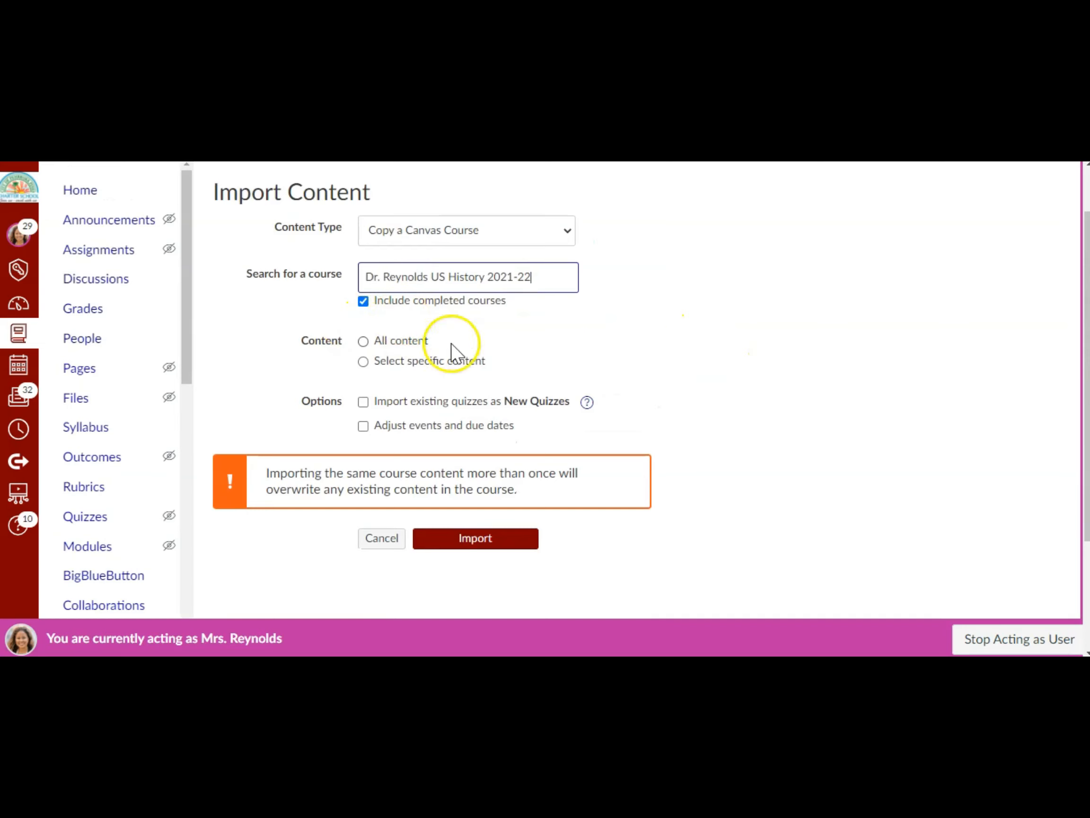
Step: Include all content in the import and adjust events and due dates by removing the dates
left_click(364, 344)
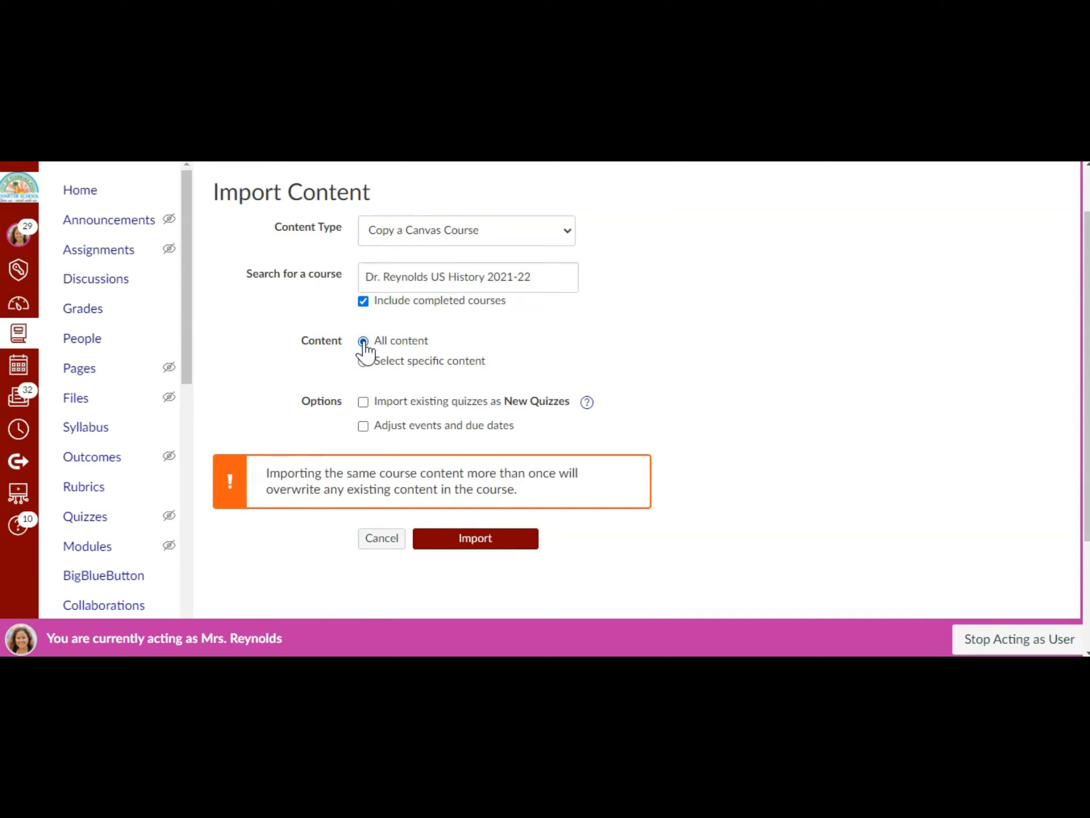
left_click(363, 426)
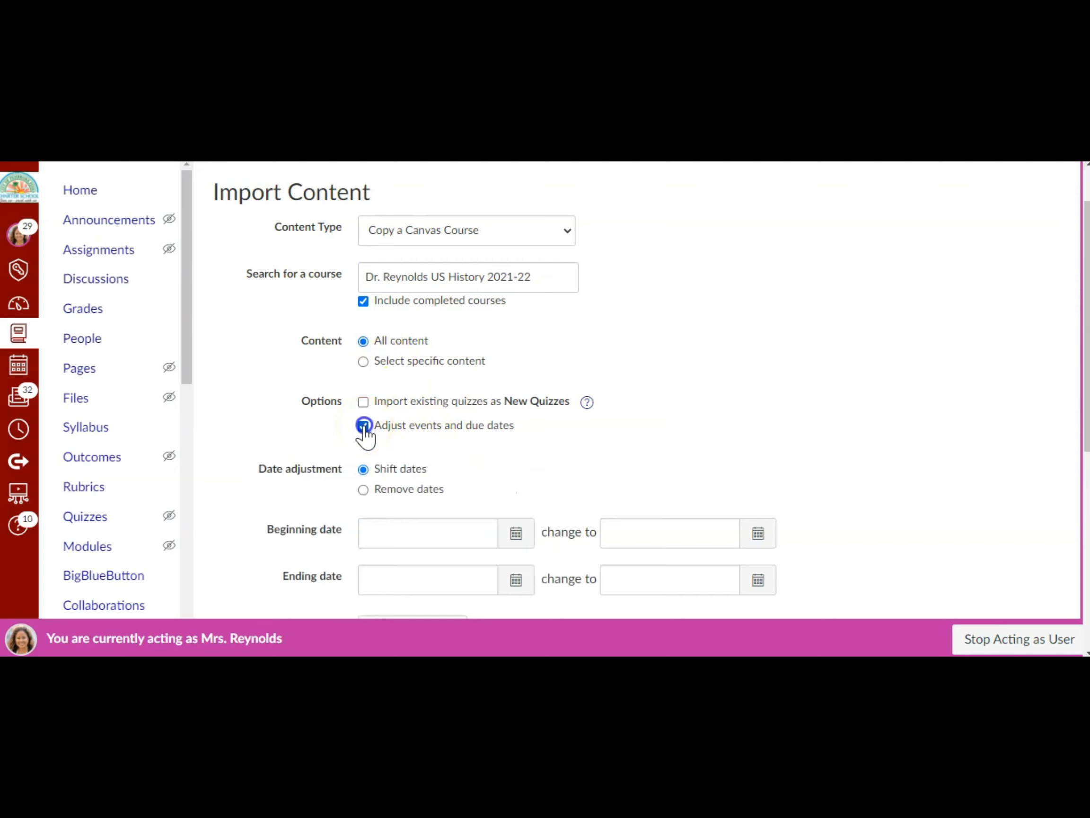
left_click(364, 488)
left_click(742, 444)
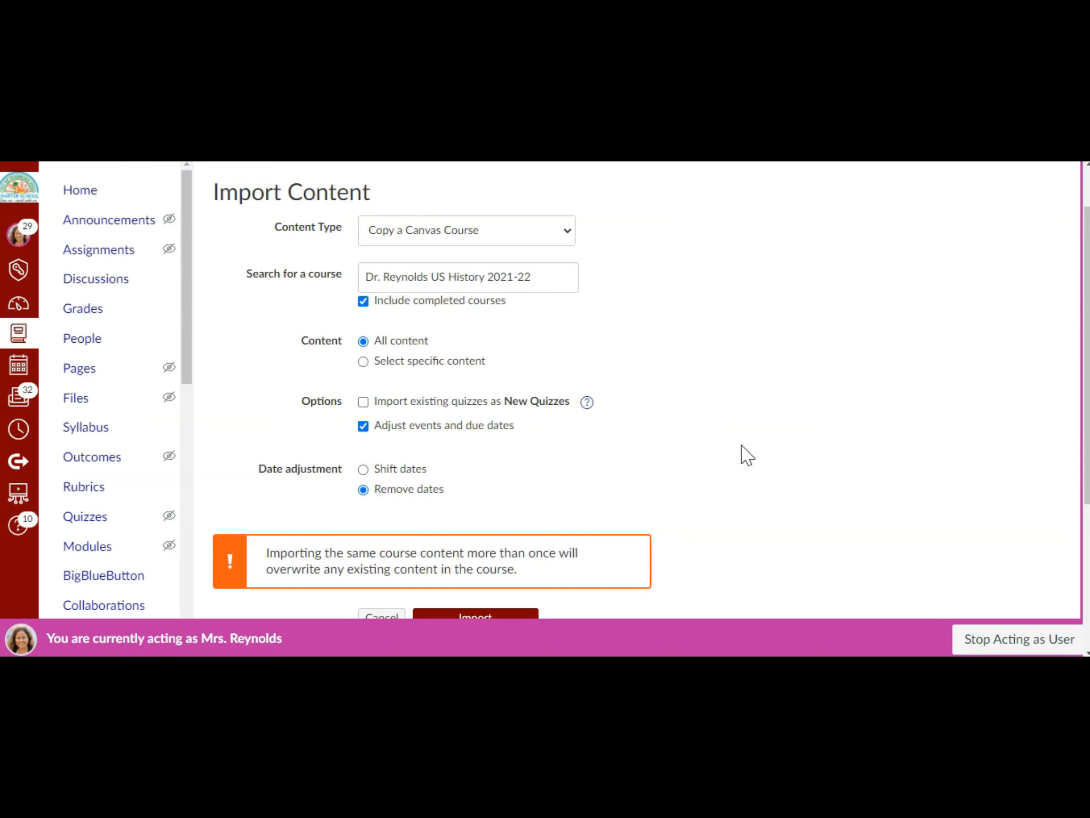
left_click(398, 362)
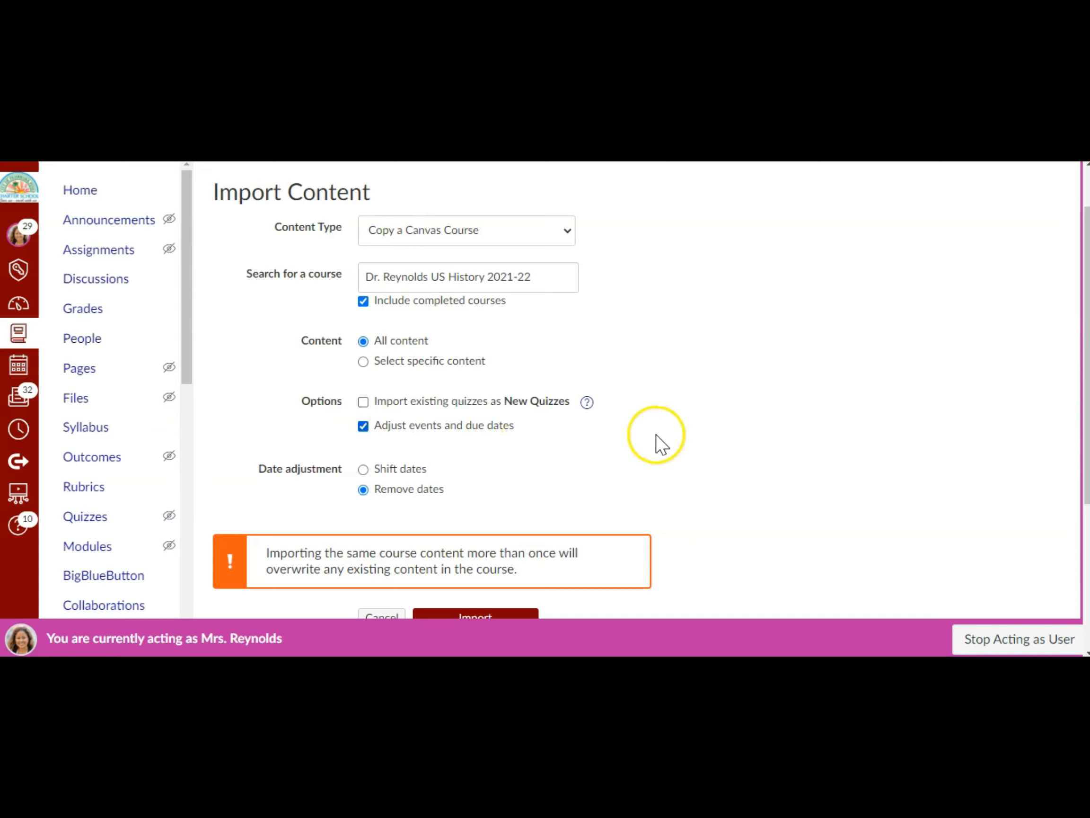
Step: Review the import settings and start importing the US History course content
scroll(659, 442, "down", 5)
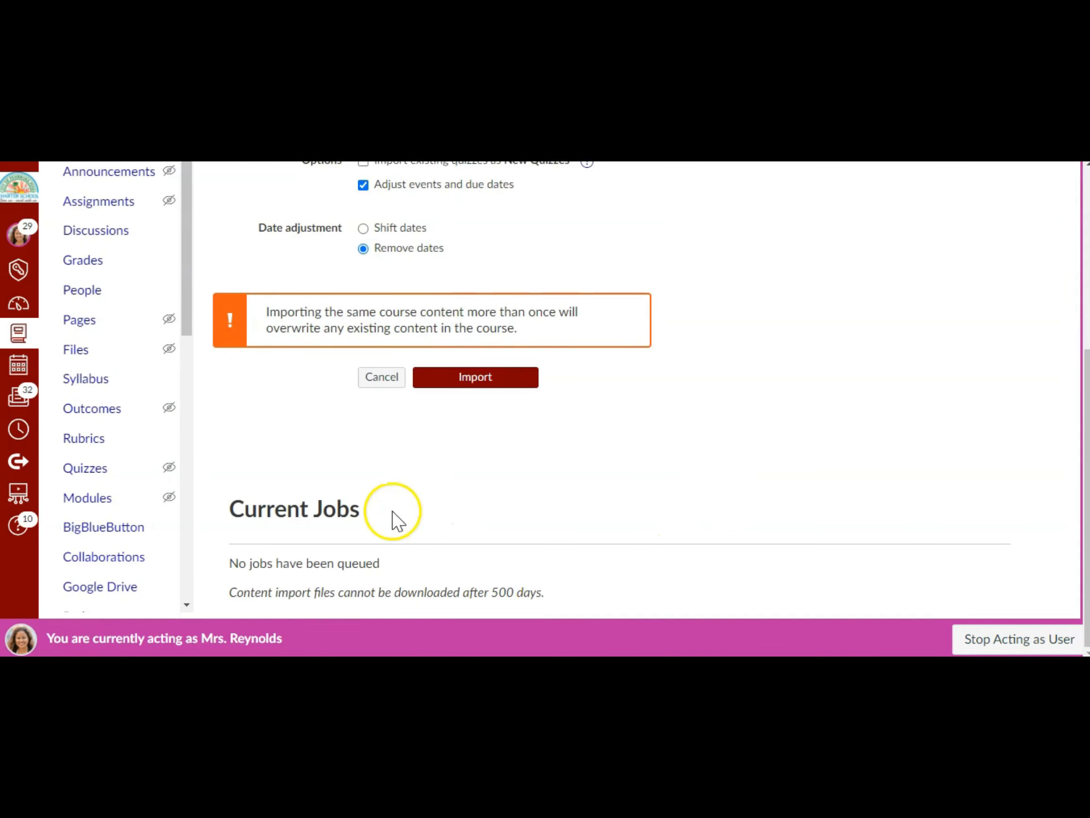
scroll(393, 511, "up", 5)
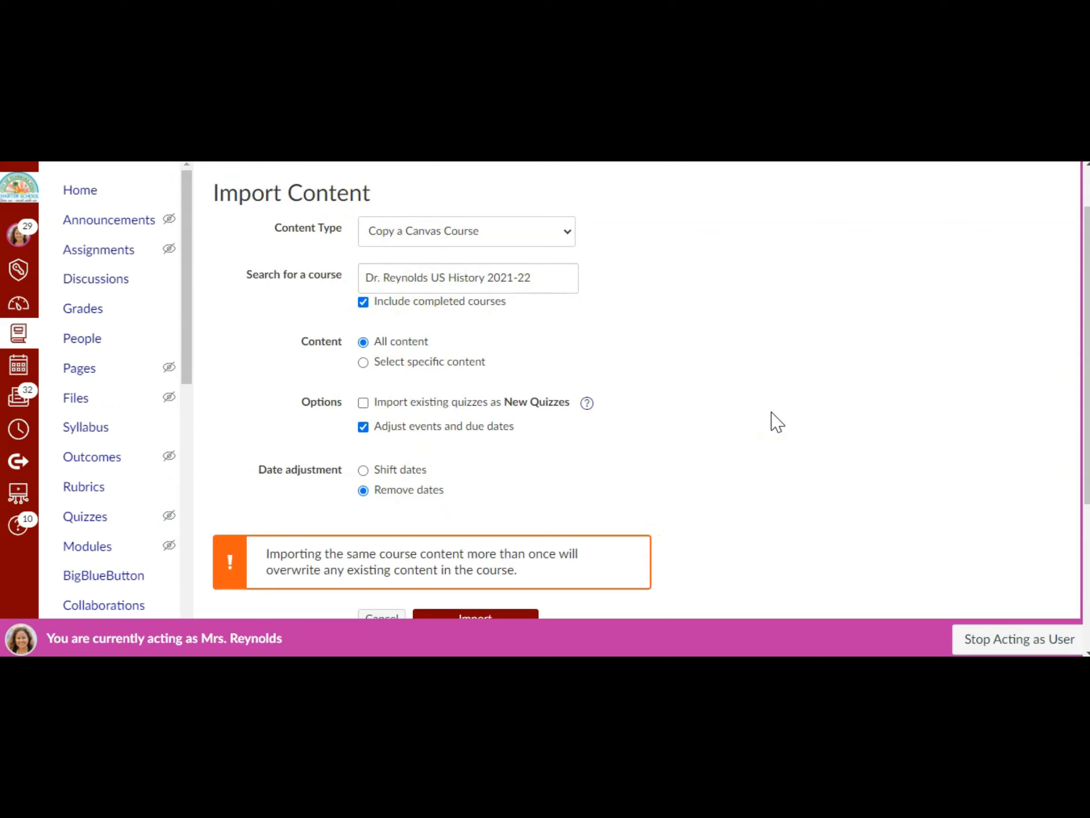
scroll(467, 490, "down", 3)
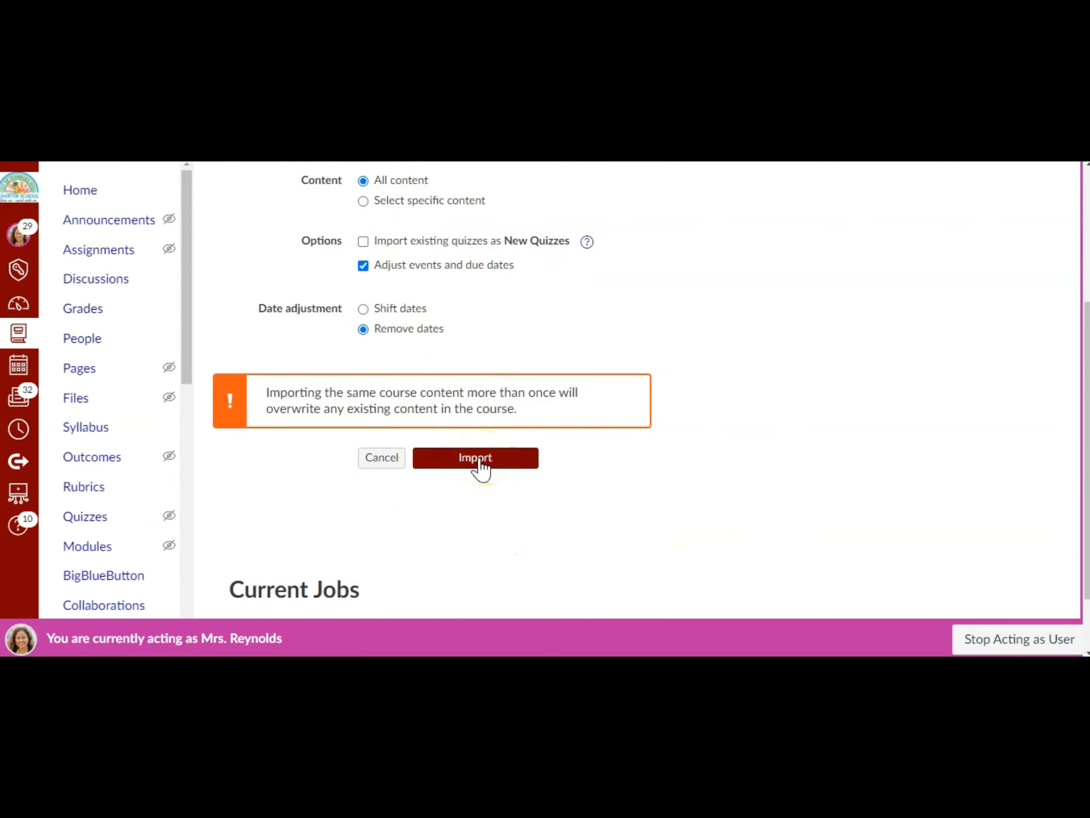
left_click(479, 460)
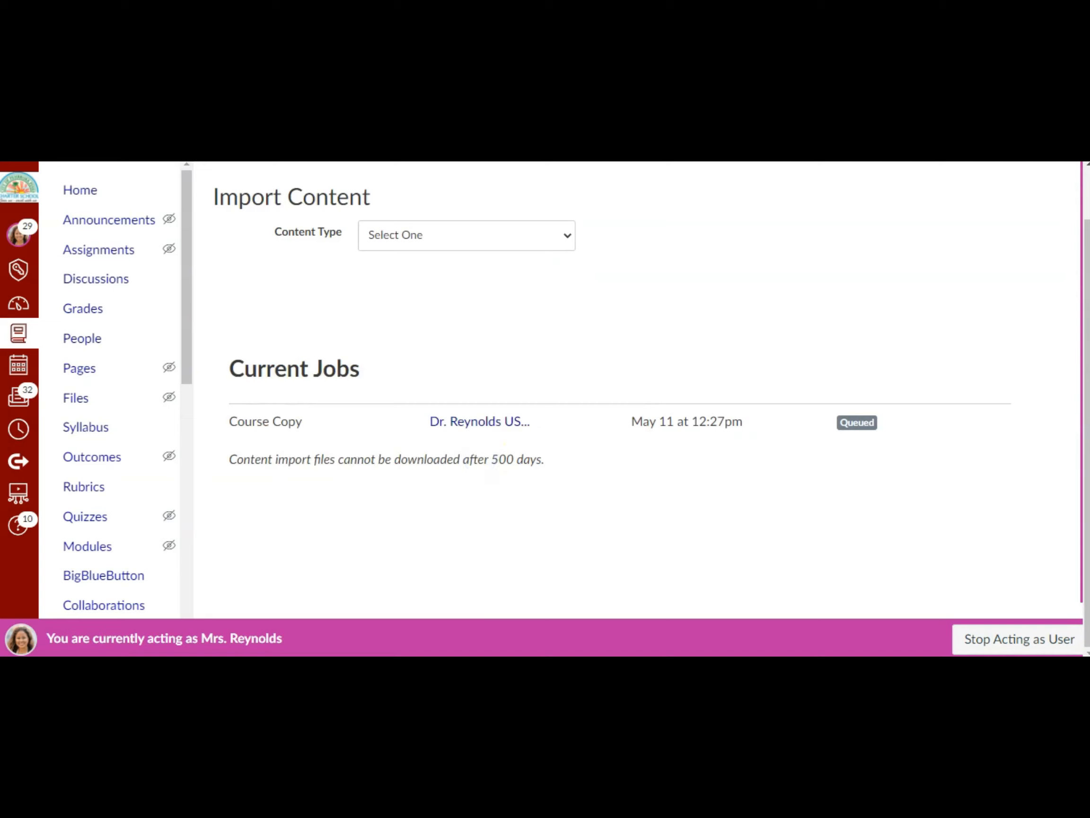
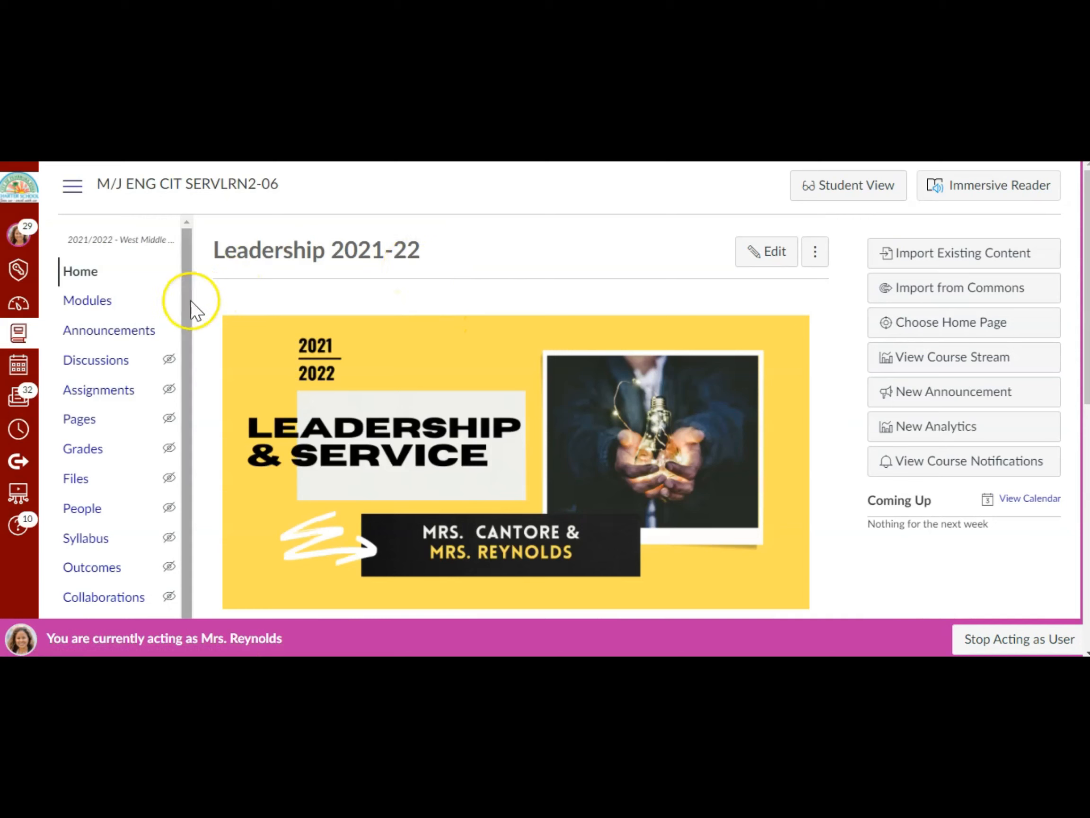
Step: Start sharing the Leadership 2021-22 course to Commons from its settings and look over the sharing form
scroll(129, 321, "down", 2)
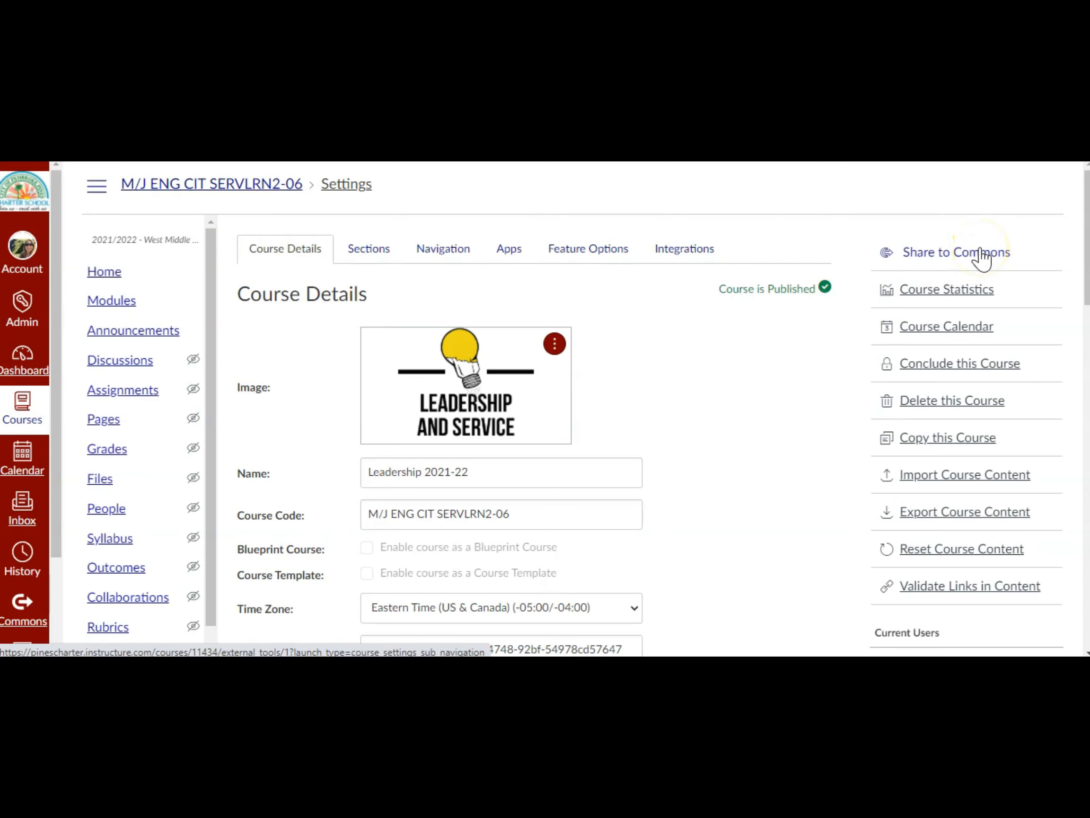
left_click(938, 256)
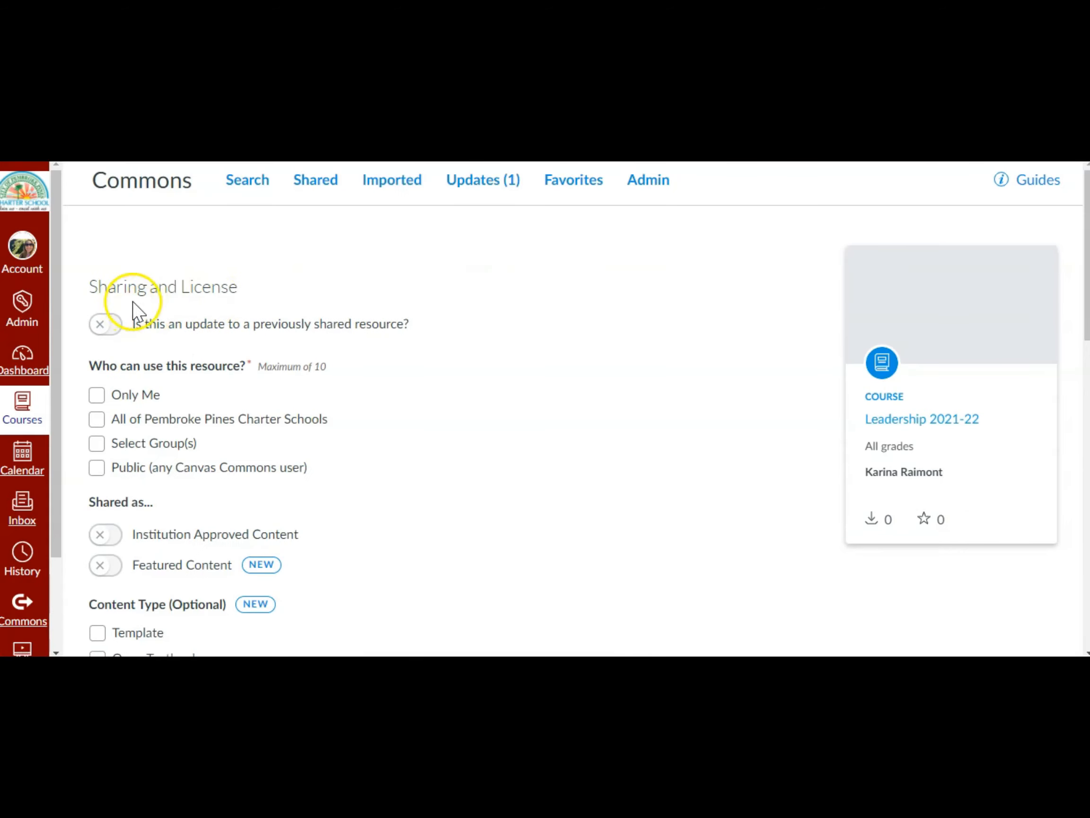
scroll(314, 337, "down", 3)
scroll(314, 336, "down", 6)
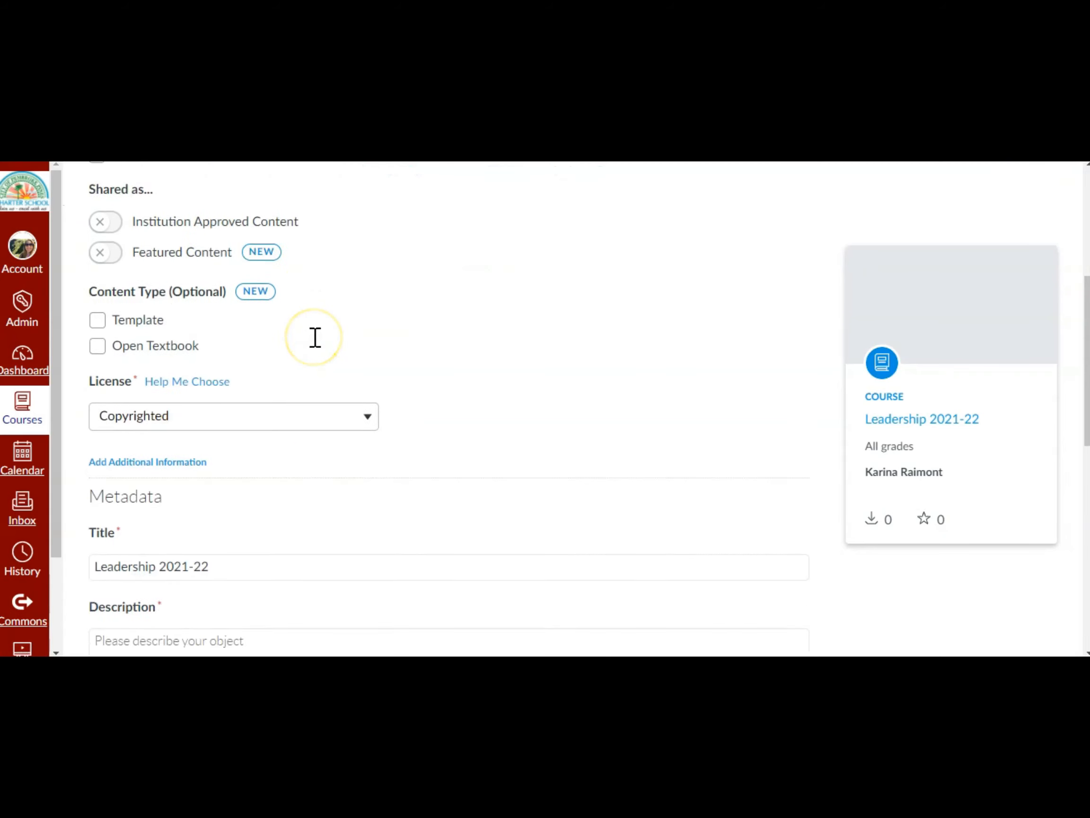
scroll(346, 346, "up", 7)
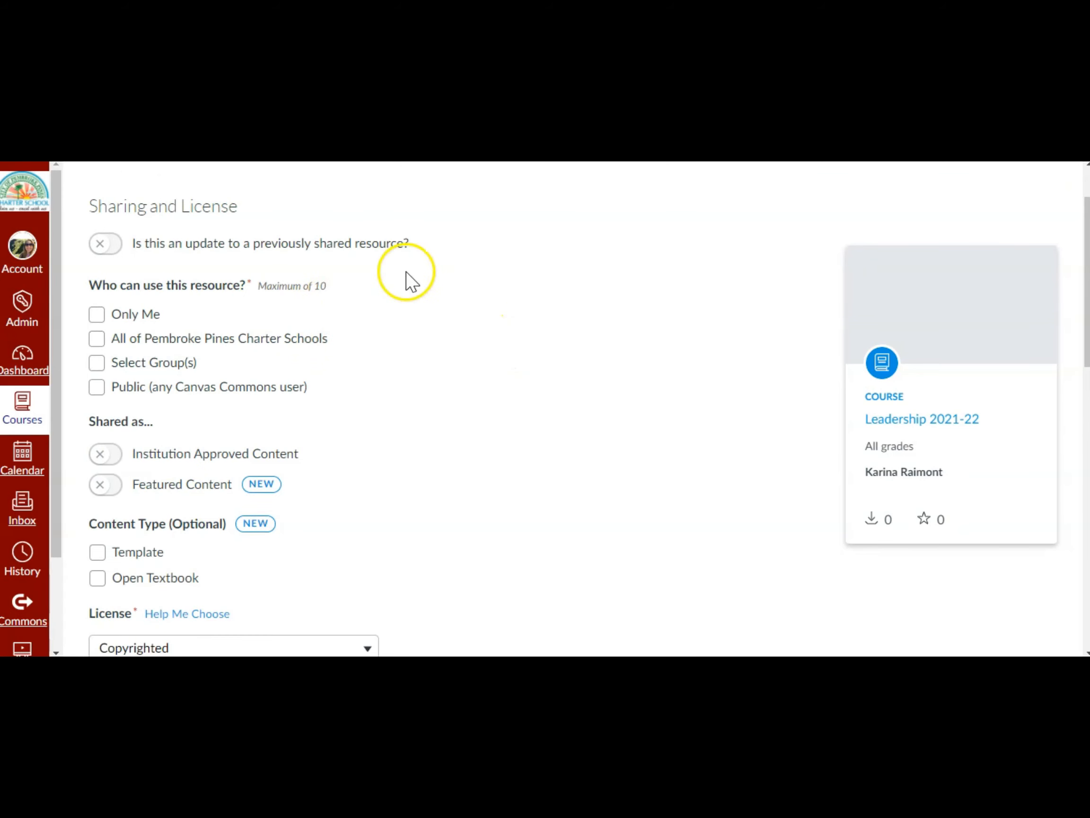
Step: Make the resource public to any Canvas Commons user and set its license to Public Domain
left_click(96, 386)
scroll(510, 398, "down", 3)
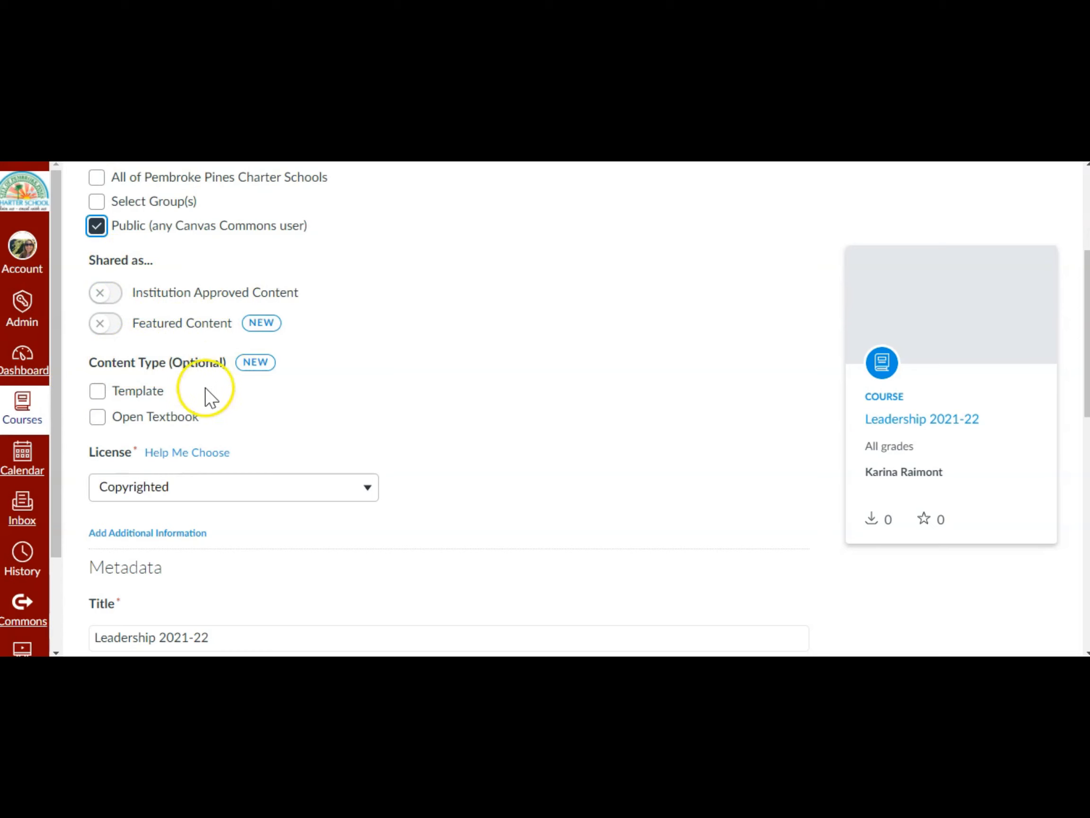
scroll(327, 408, "down", 3)
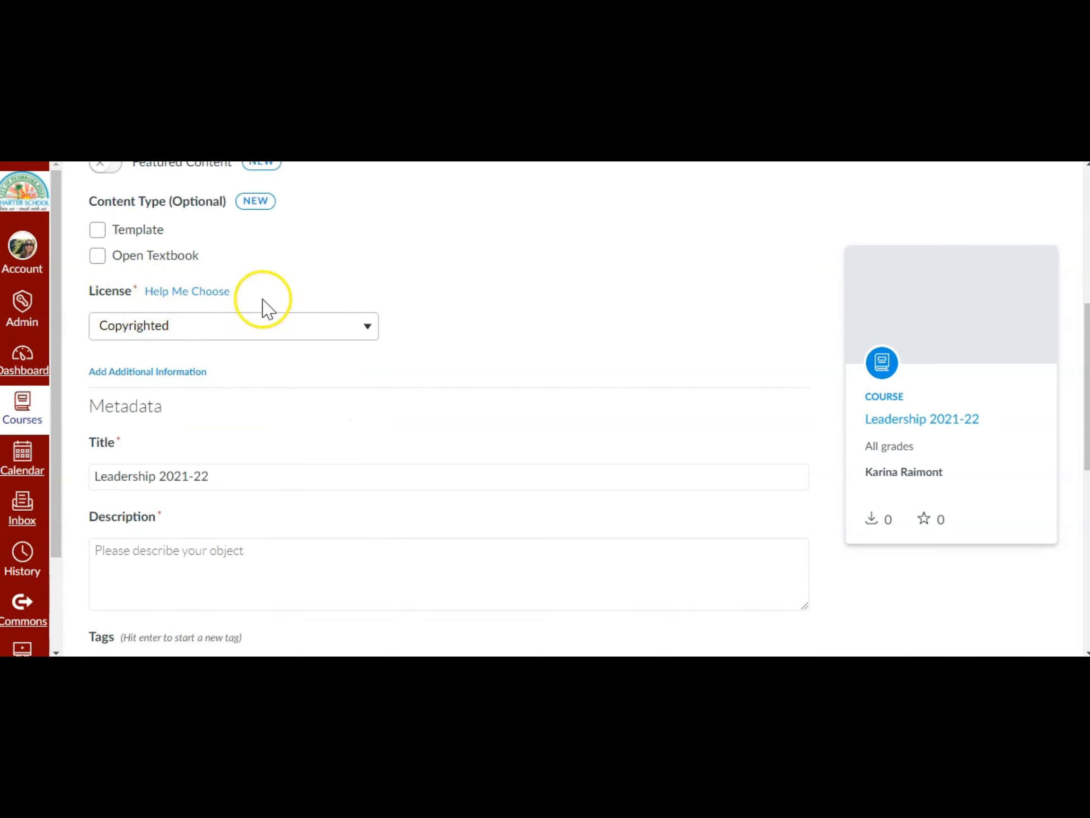
left_click(368, 330)
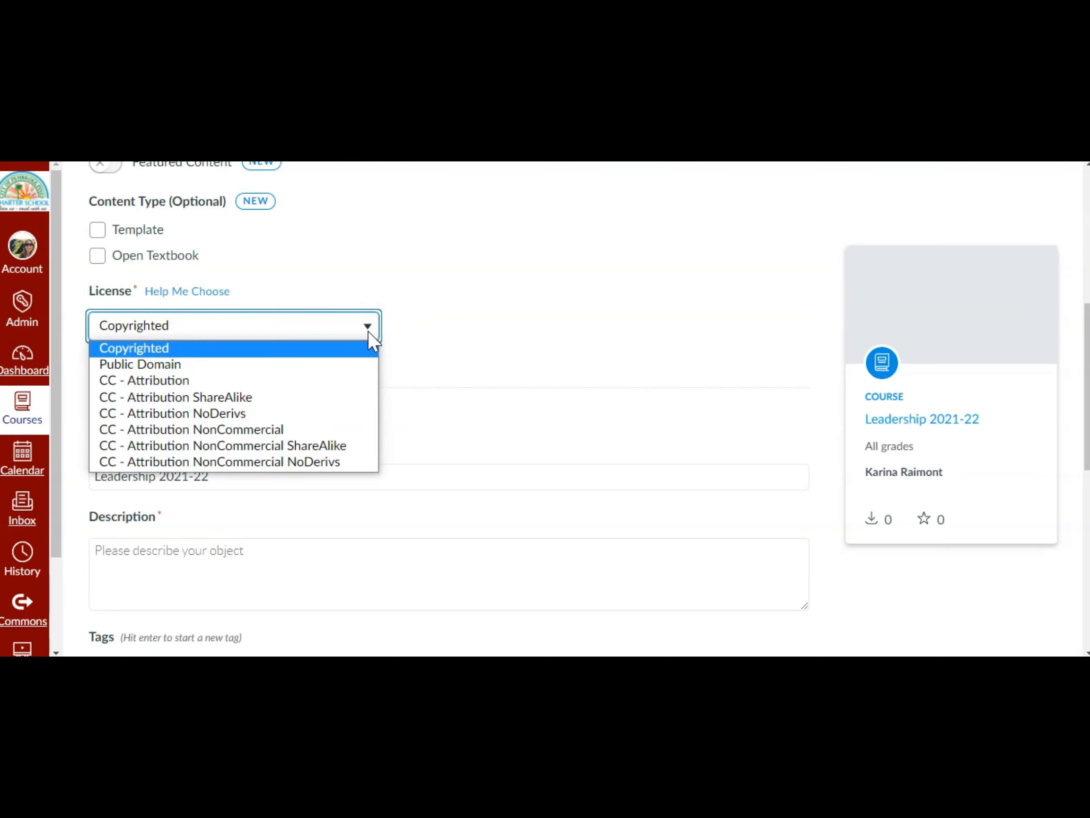
left_click(168, 367)
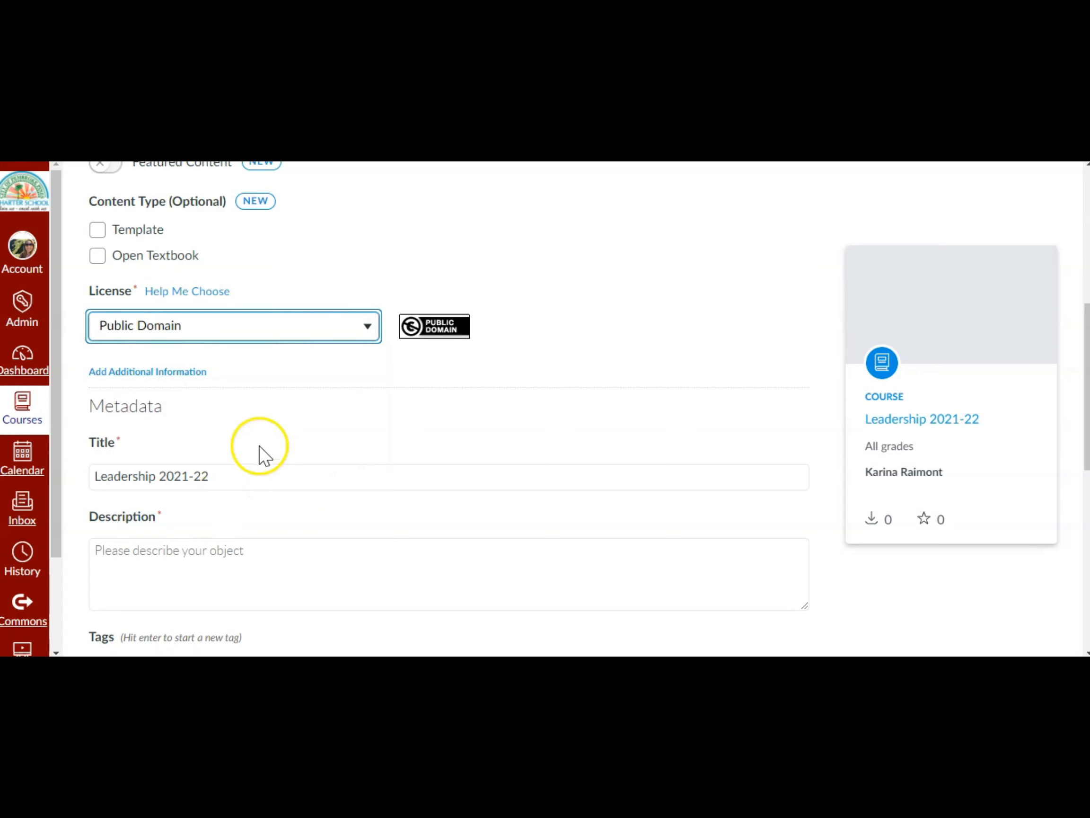
Step: Enter "Leadership and service archive." as the description of the shared resource
scroll(264, 455, "down", 3)
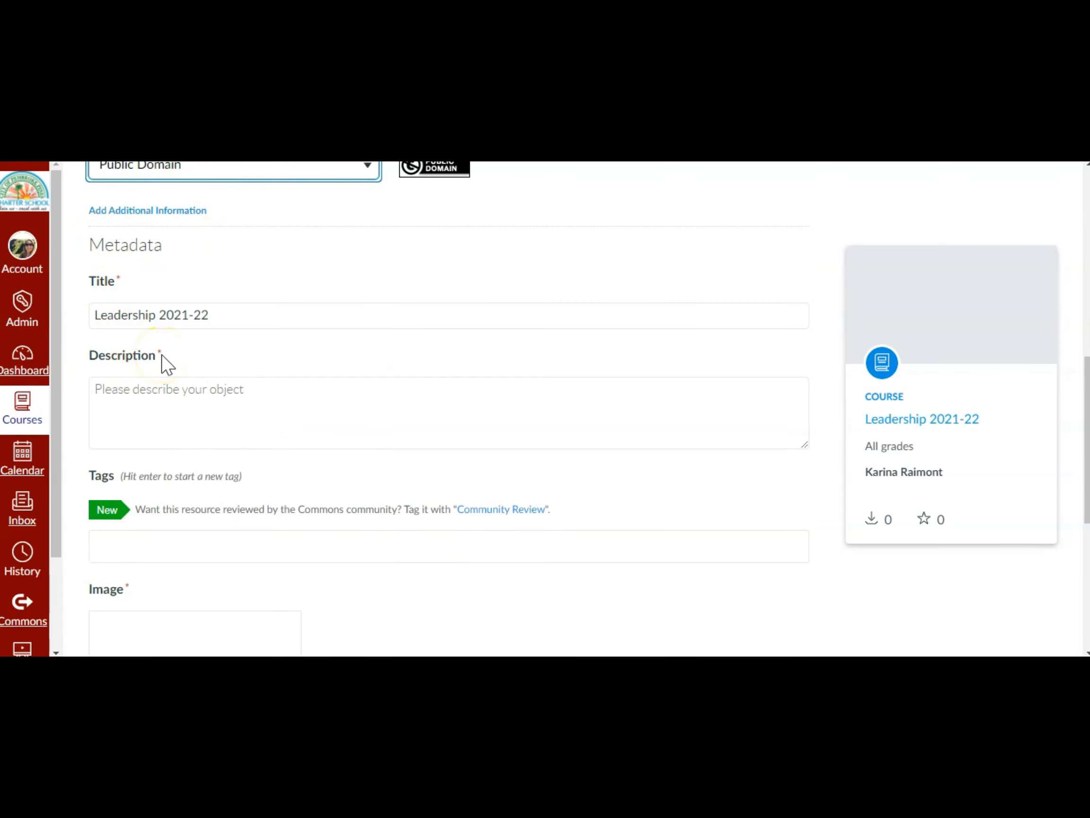
left_click(161, 414)
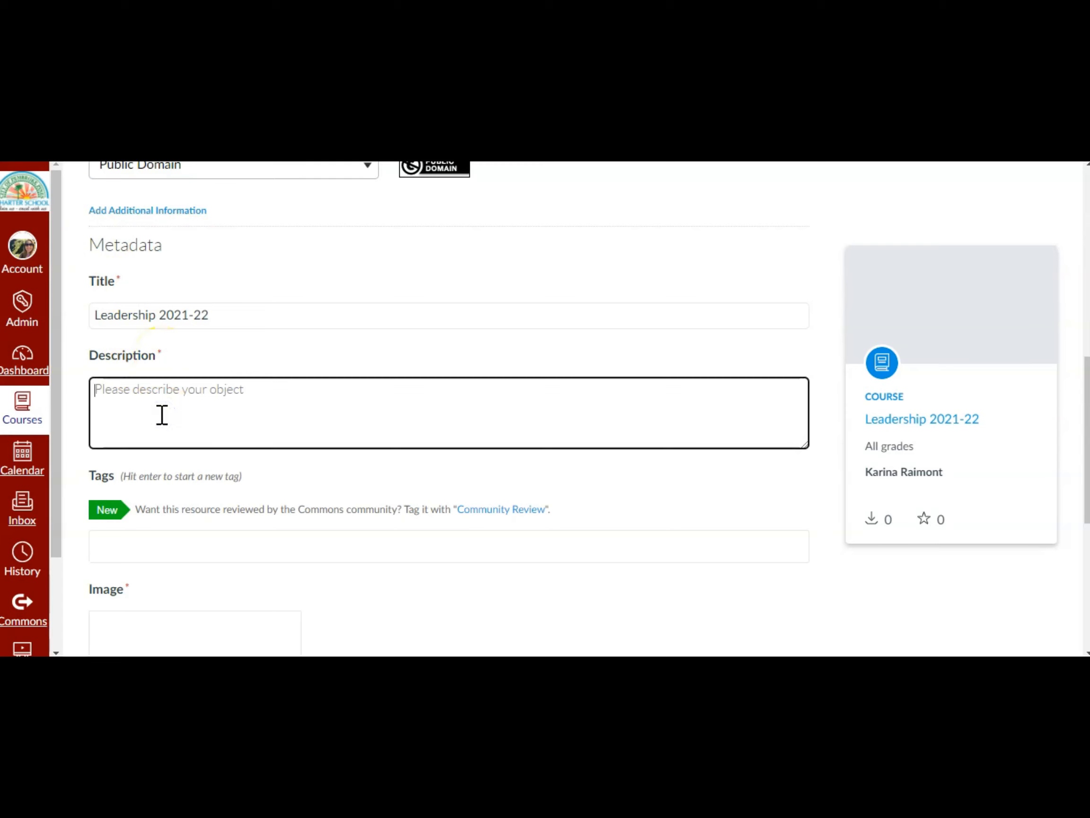
type("Leade")
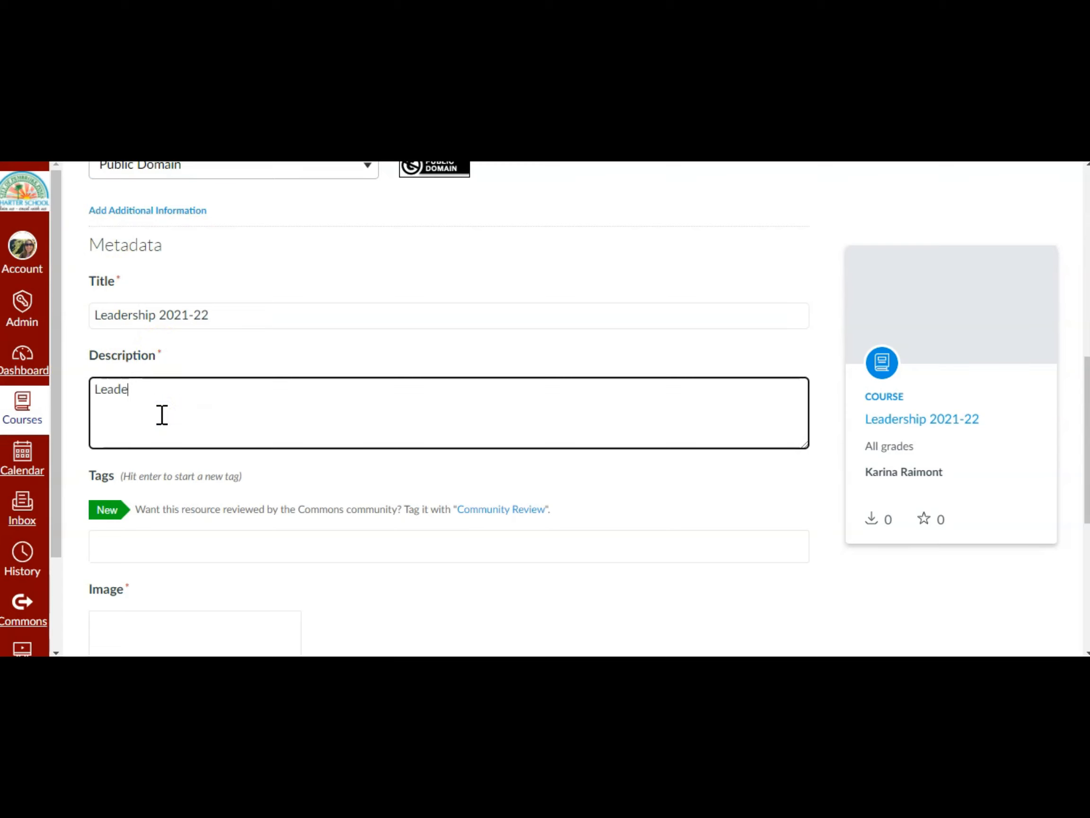
type("rship and service")
type(".")
type("archiv")
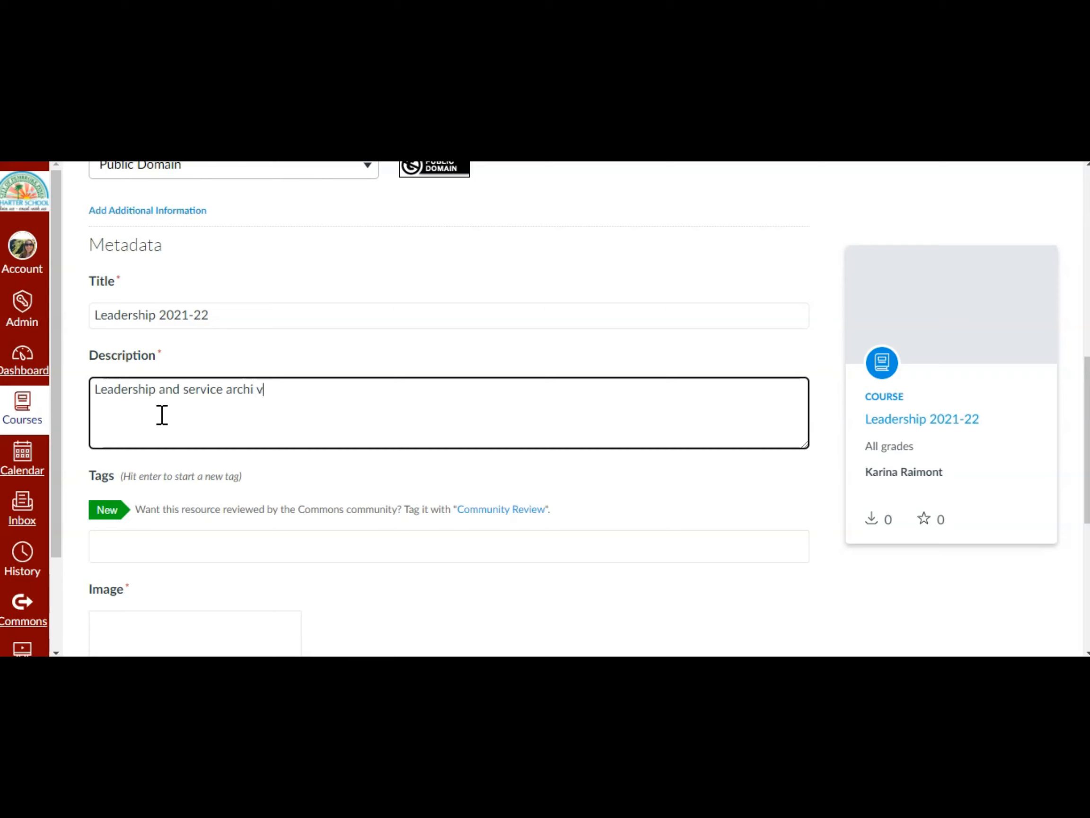
type("e.")
Step: Choose the Unsplash photo of Scrabble tiles spelling TEAMWORK as the resource's image
scroll(179, 427, "down", 3)
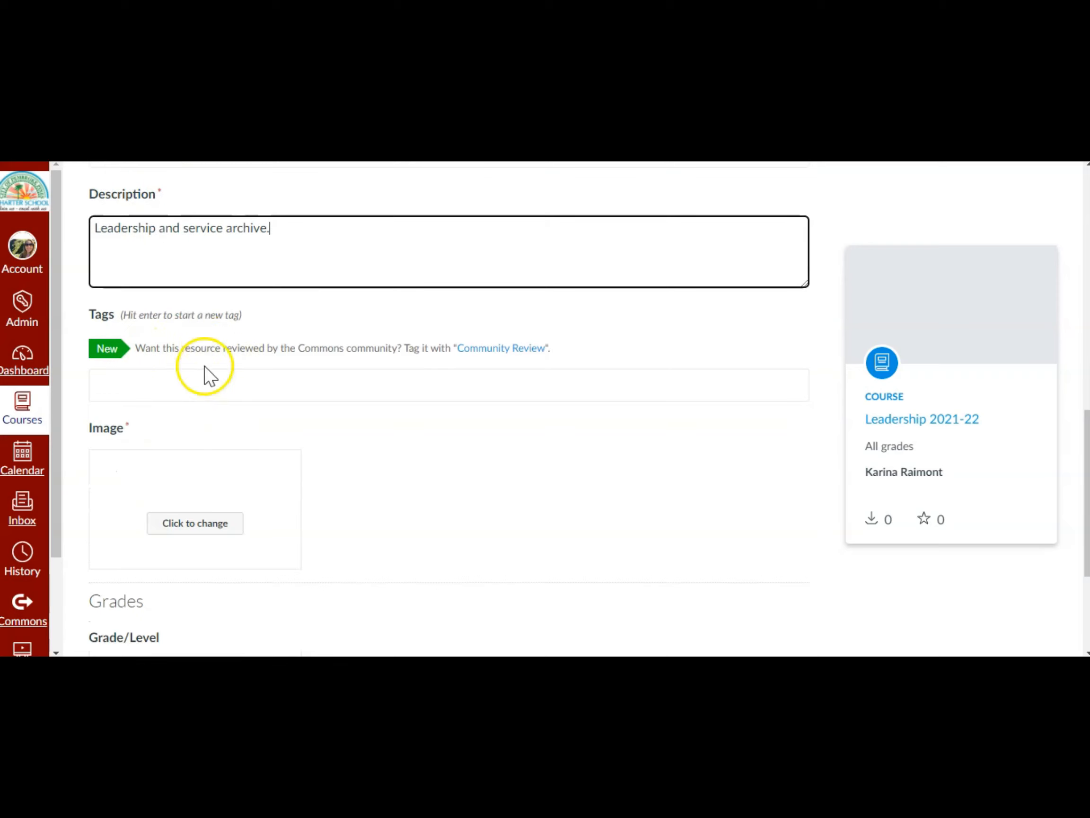
scroll(205, 376, "down", 3)
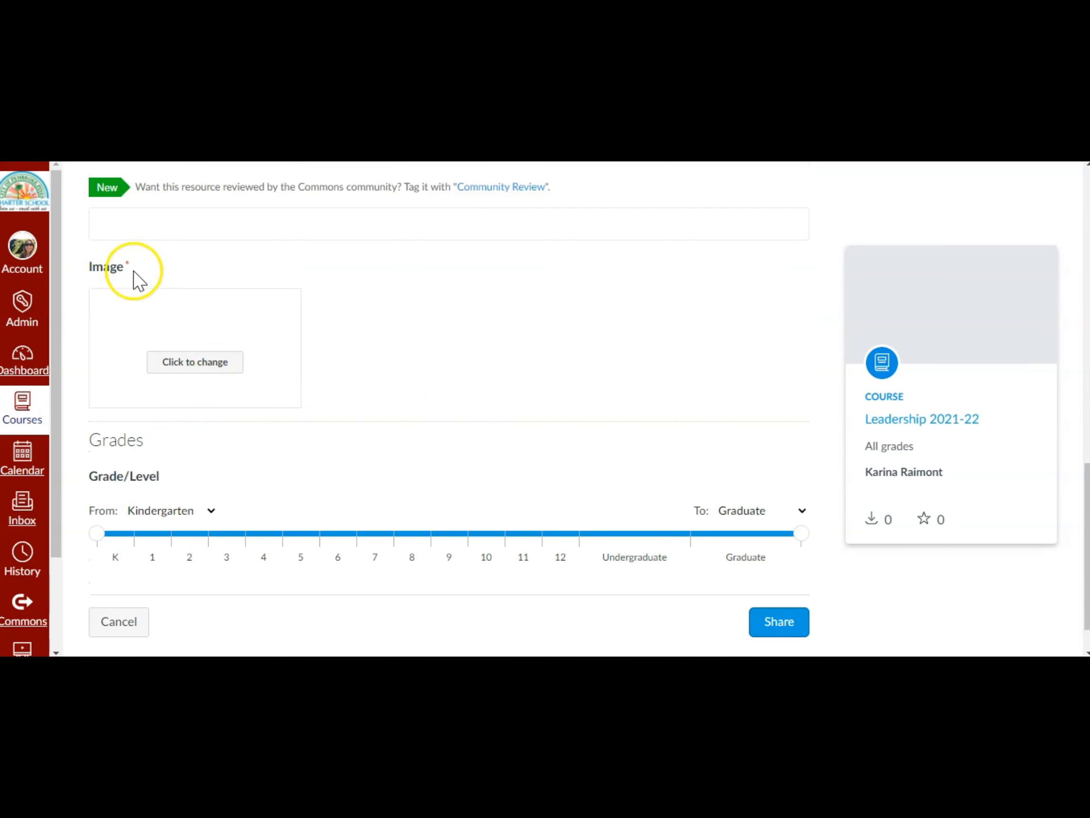
left_click(192, 366)
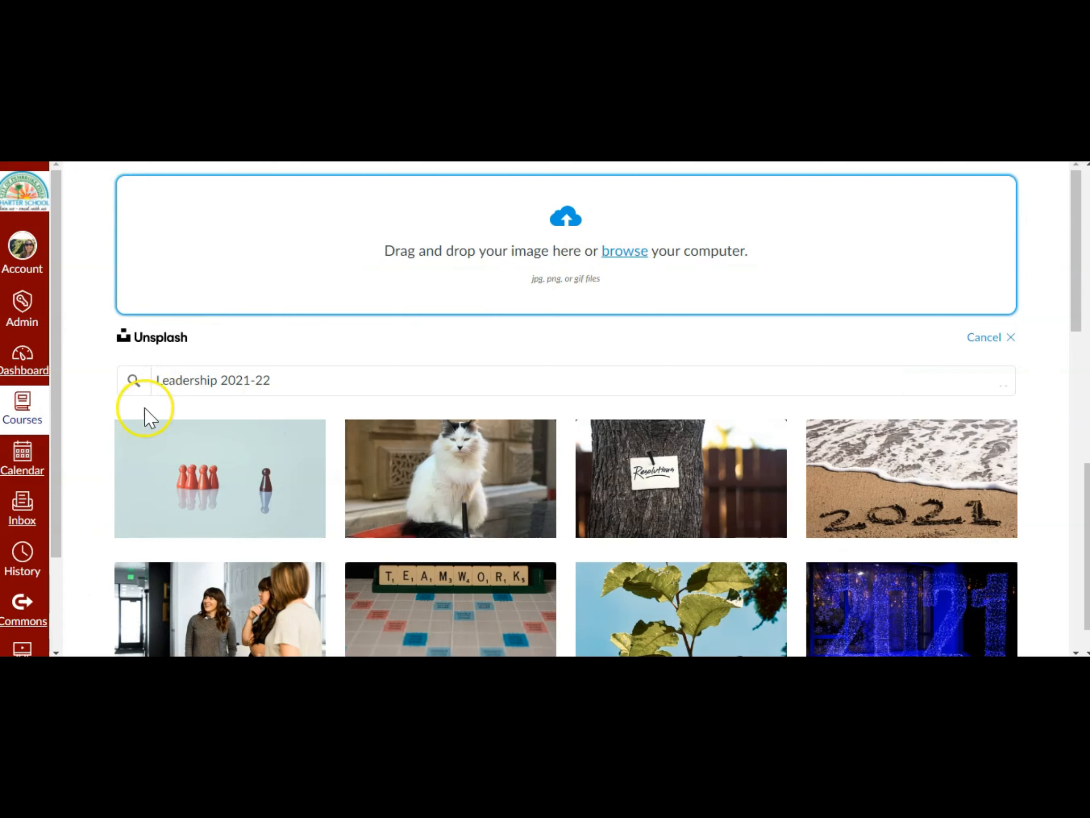
scroll(236, 353, "down", 3)
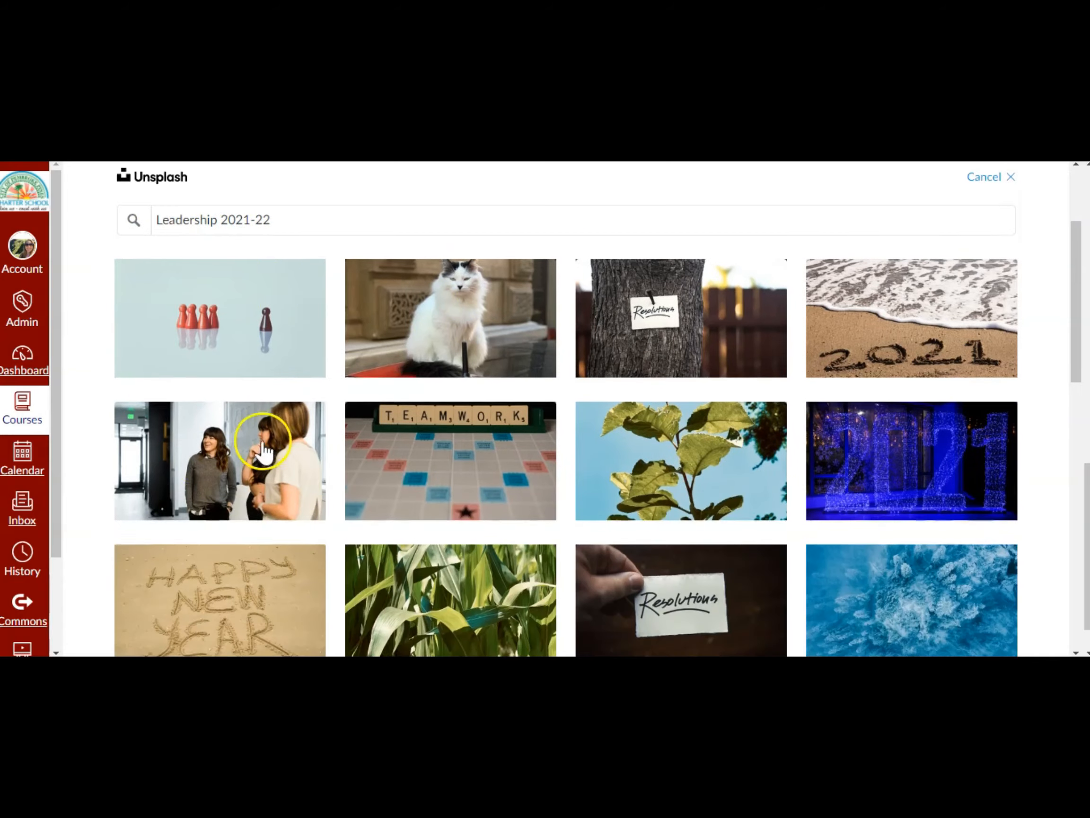
left_click(421, 458)
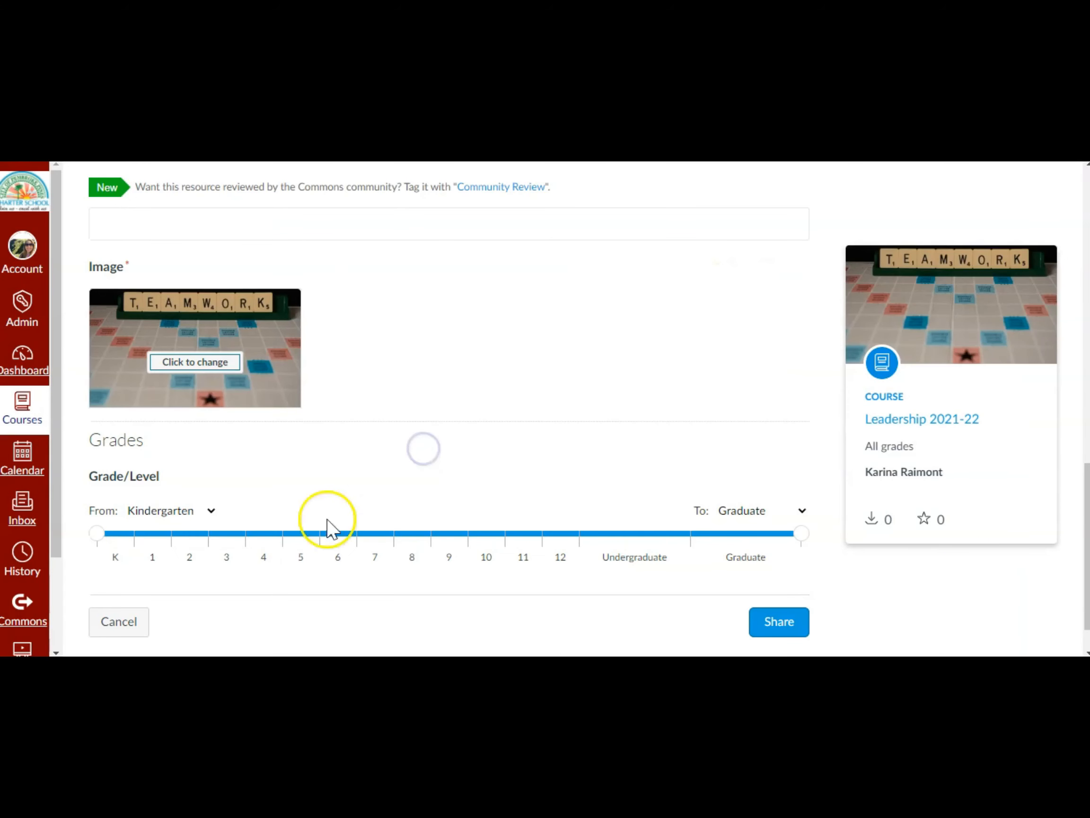
Step: Set the resource's grade range from 6th grade to 8th grade
scroll(326, 486, "down", 1)
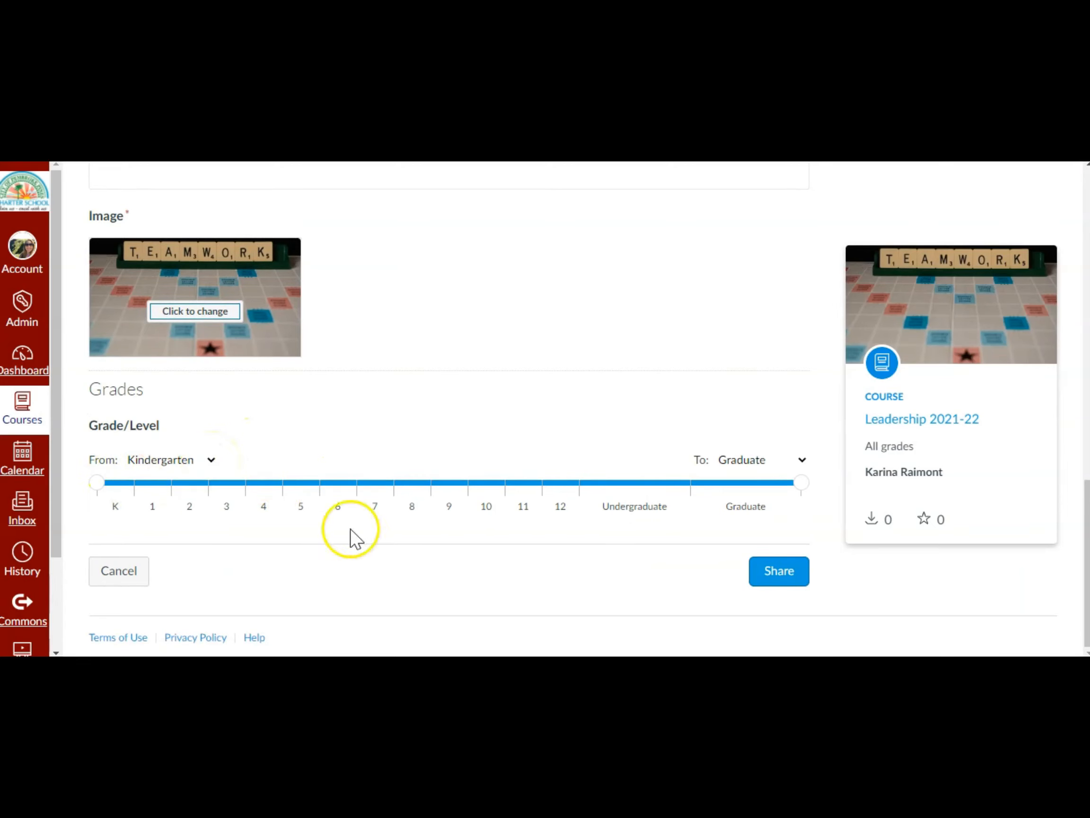
left_click(216, 460)
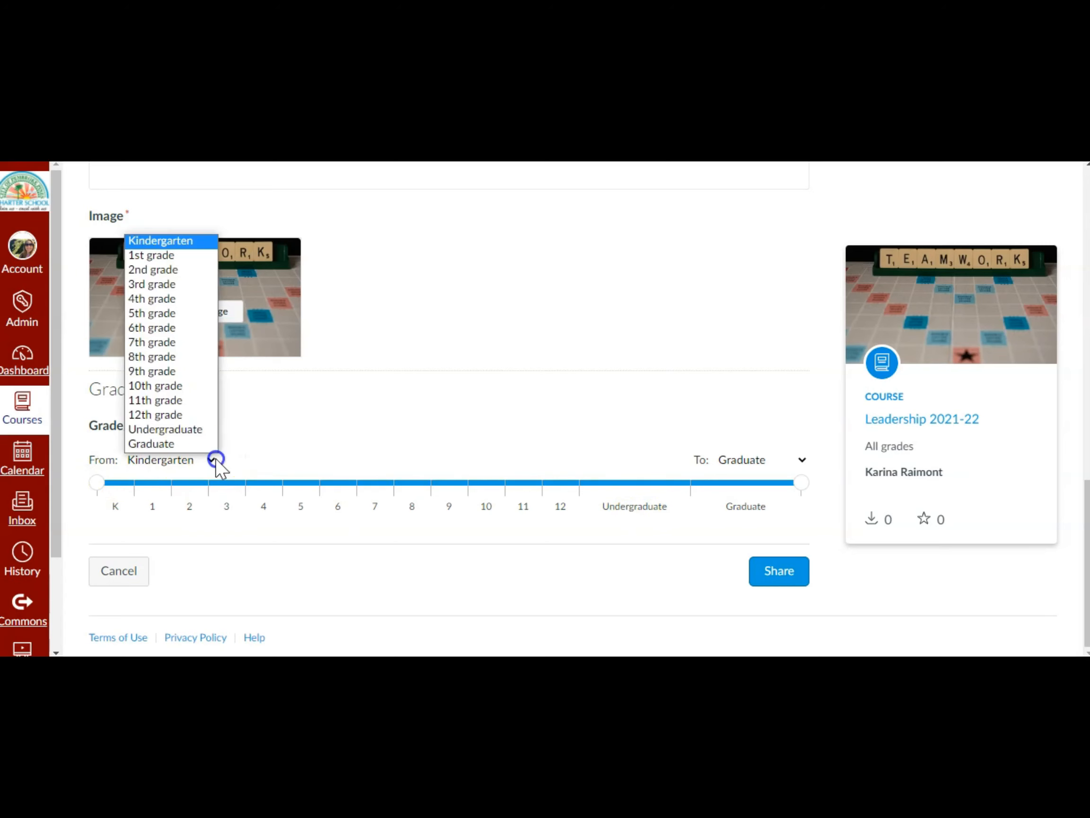
left_click(173, 329)
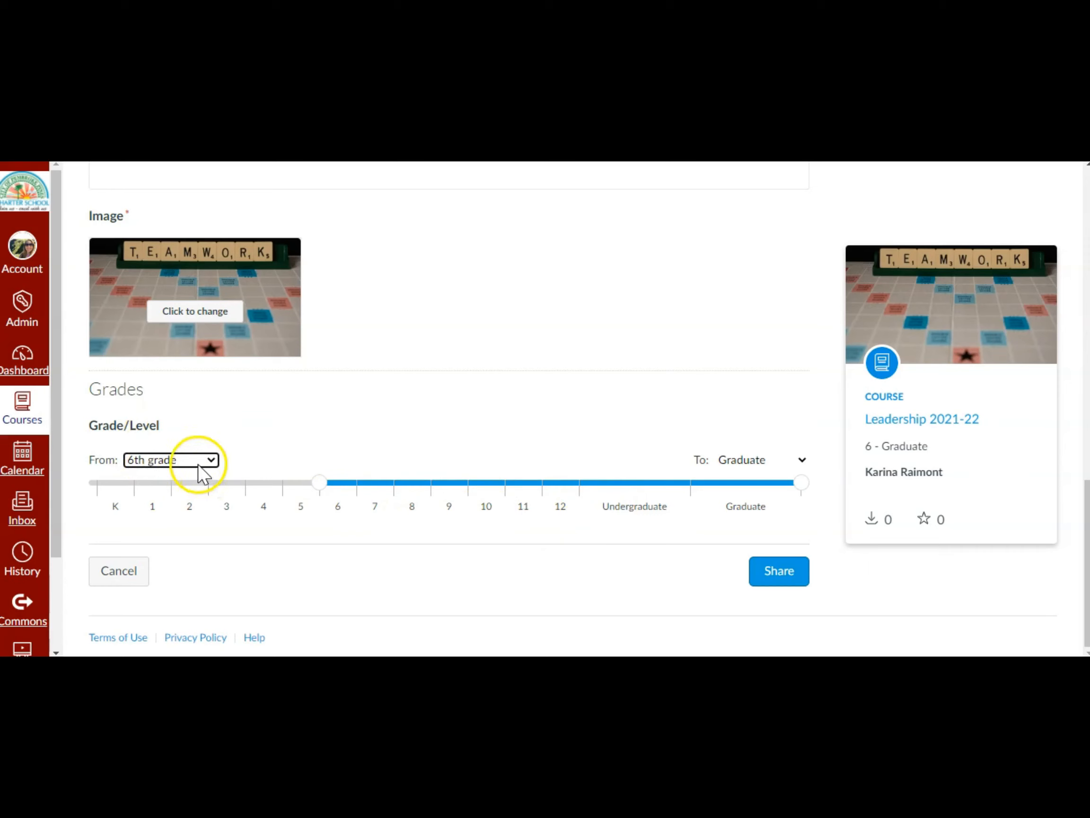
left_click_drag(799, 490, 428, 489)
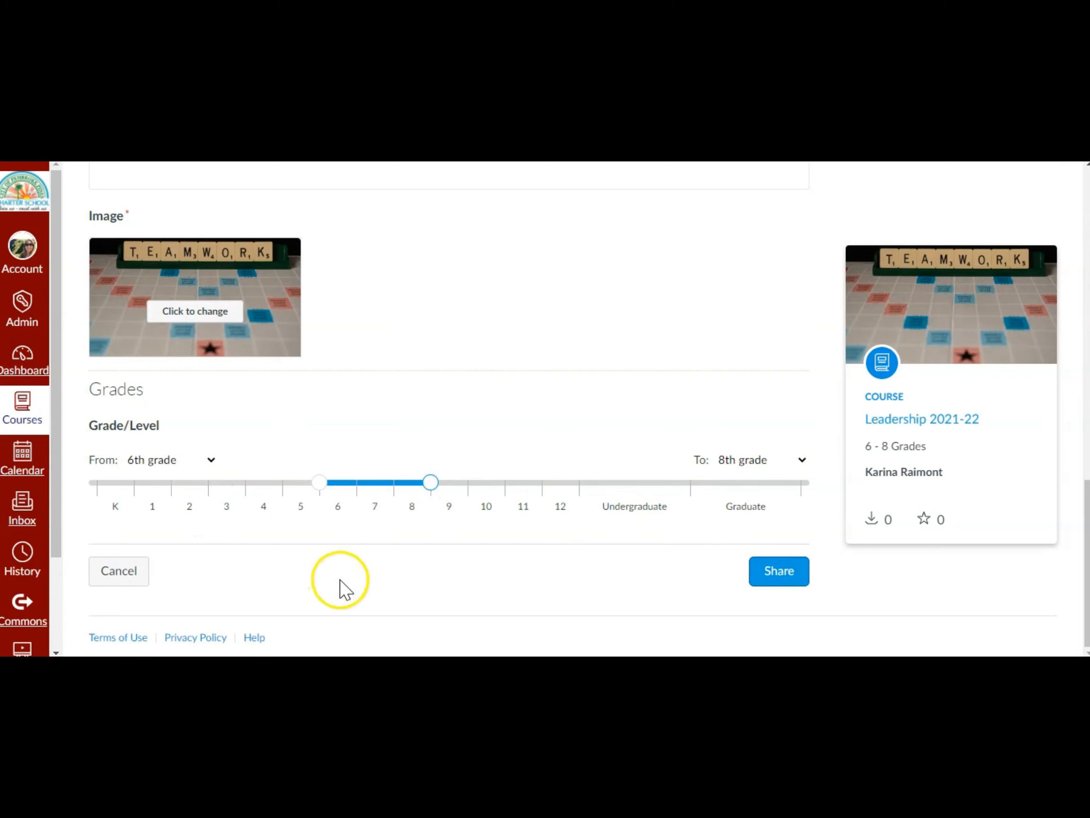
Step: Review the completed sharing details, share the Leadership 2021-22 course to Commons, and go back to the Commons search
scroll(340, 580, "up", 1)
scroll(326, 554, "up", 5)
scroll(346, 572, "down", 6)
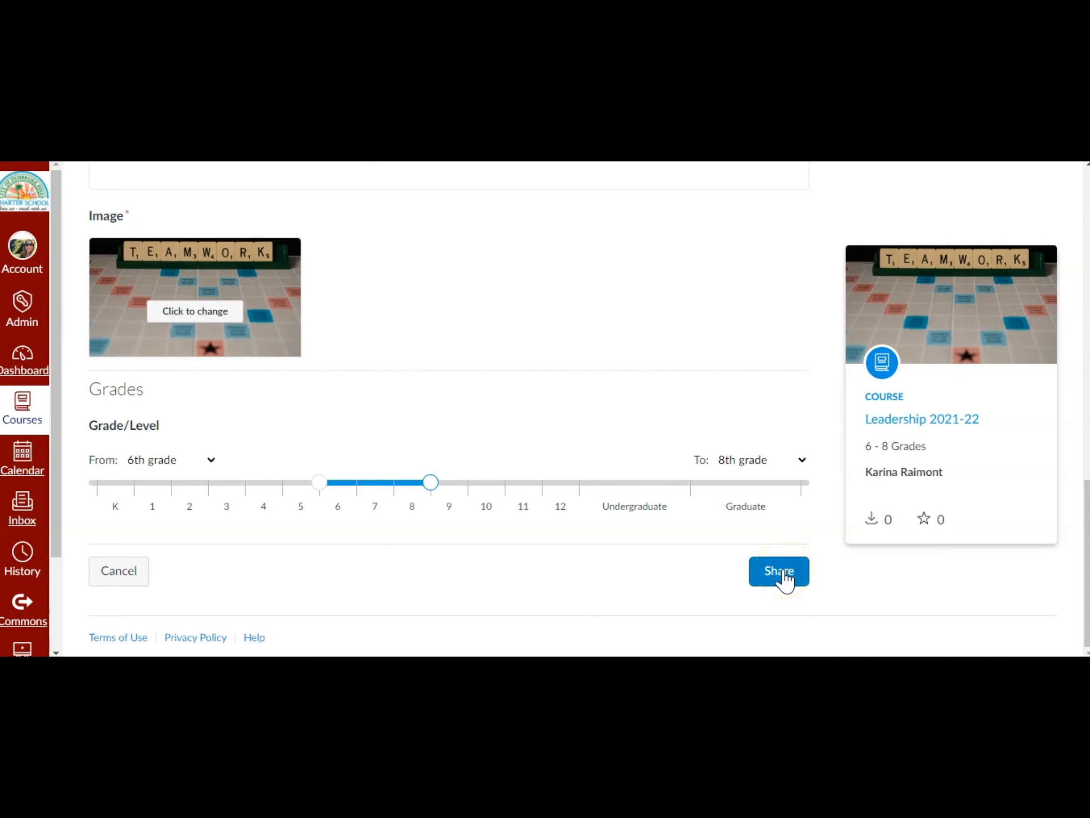
left_click(784, 575)
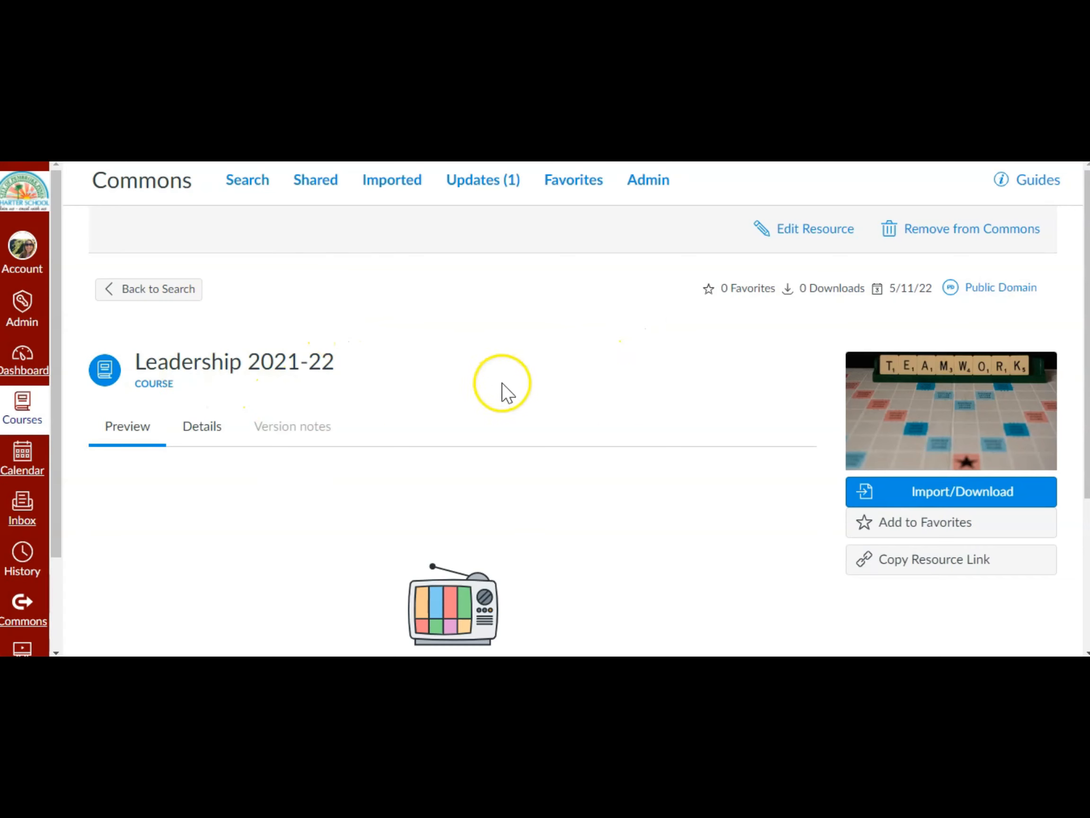
left_click(140, 291)
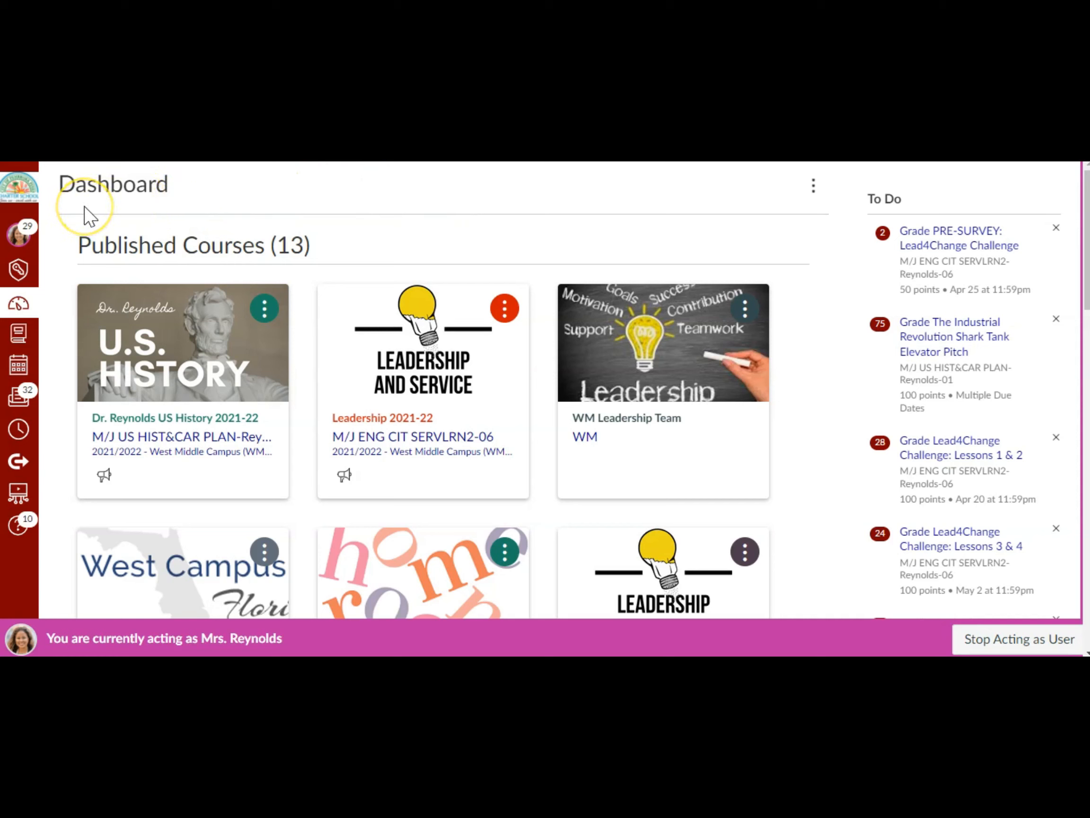
Step: Open the complete list of the teacher's courses from the dashboard
left_click(27, 344)
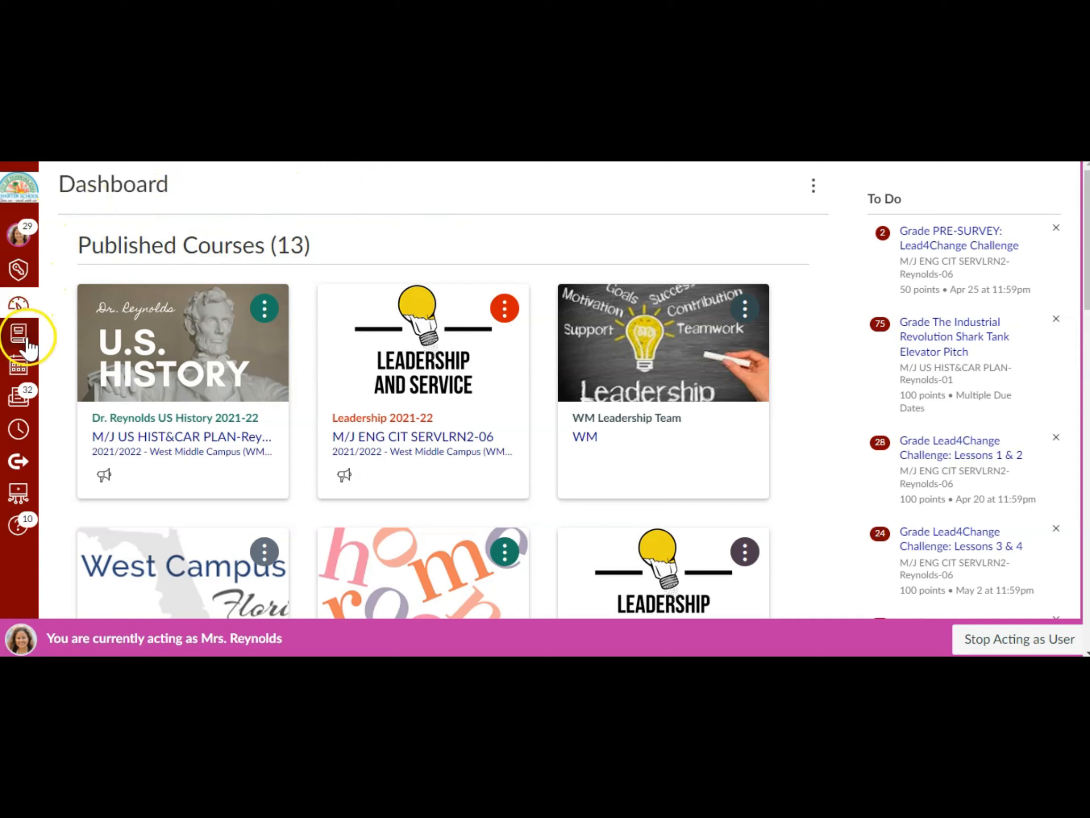
left_click(25, 346)
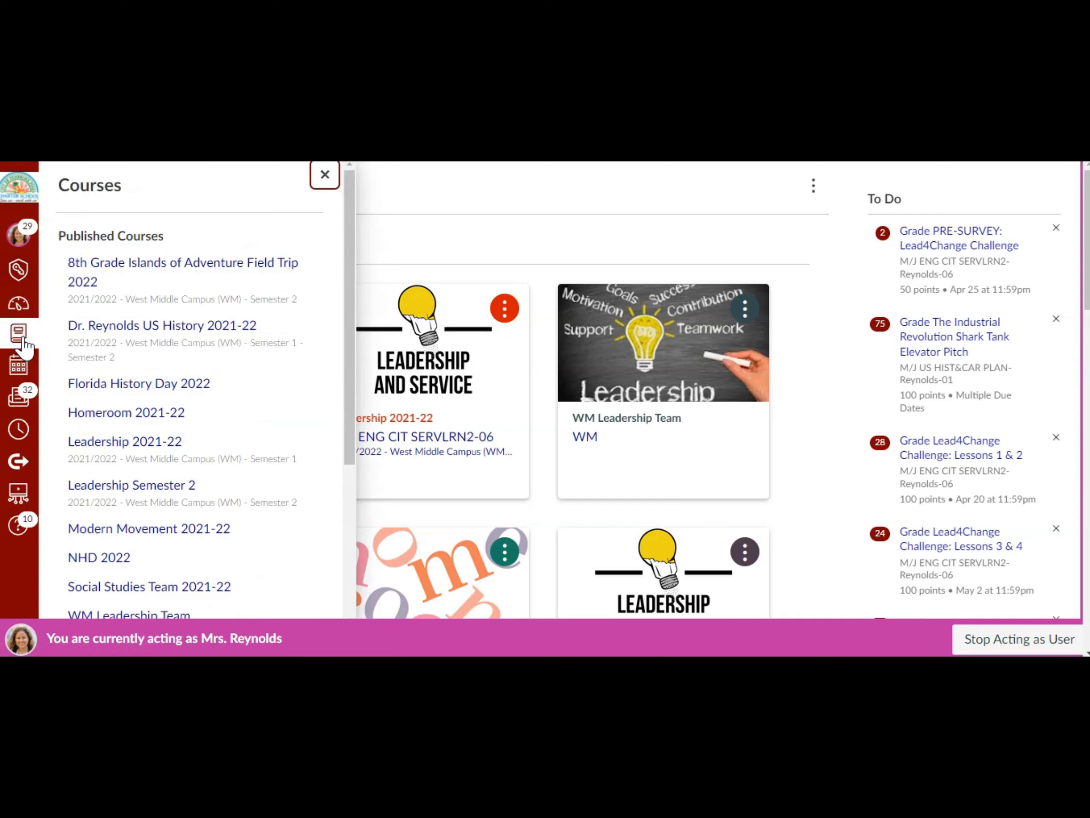
scroll(119, 396, "down", 6)
scroll(119, 396, "down", 3)
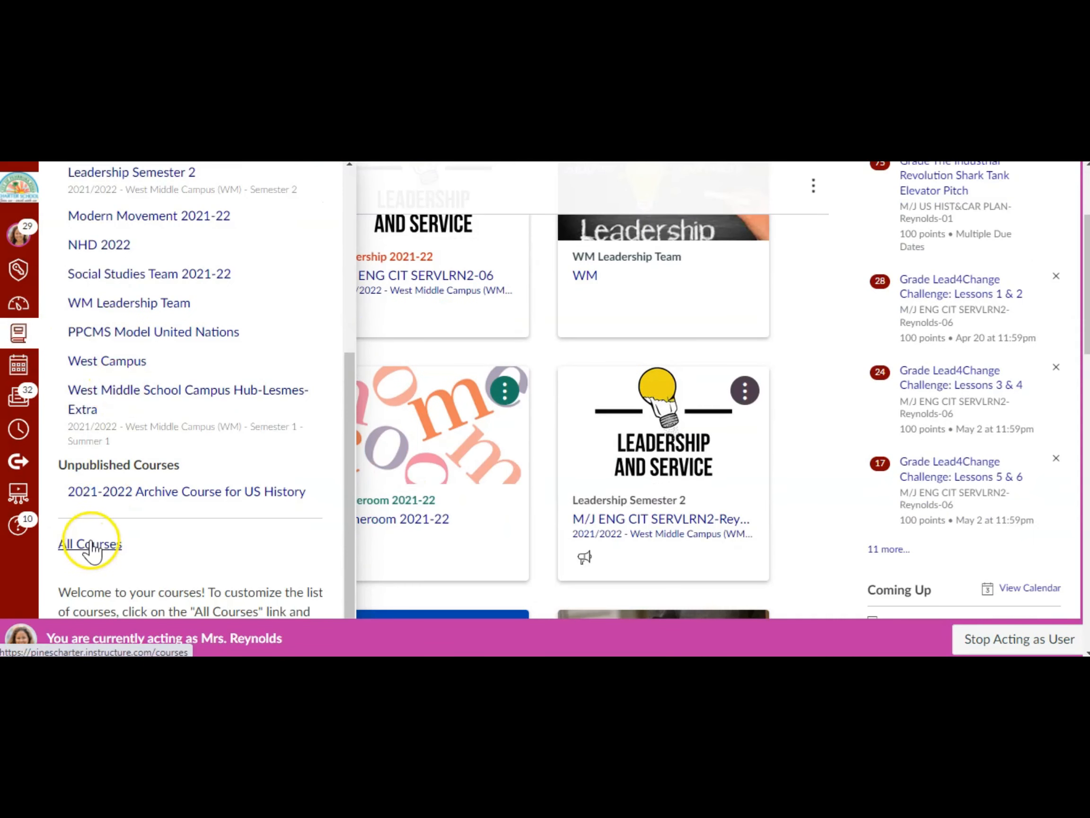
left_click(91, 545)
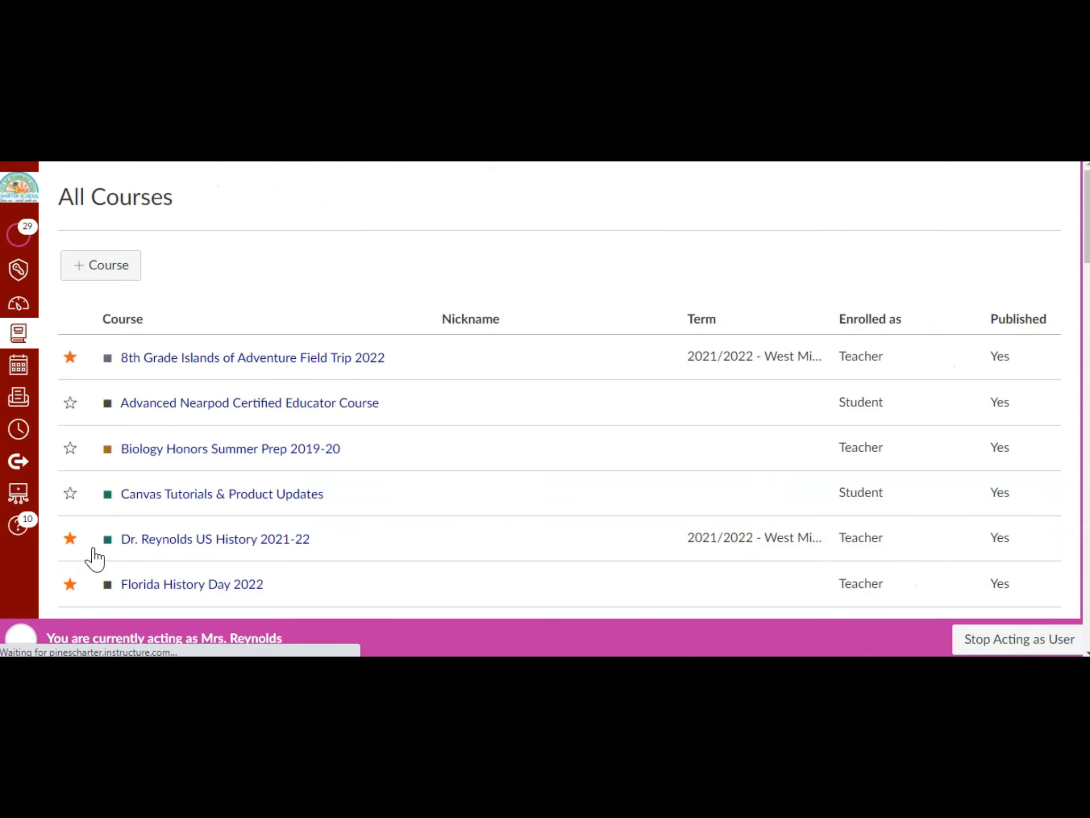
Step: Look through the unpublished courses and past enrollments in the All Courses list and return to the dashboard
scroll(351, 388, "down", 4)
scroll(350, 385, "down", 20)
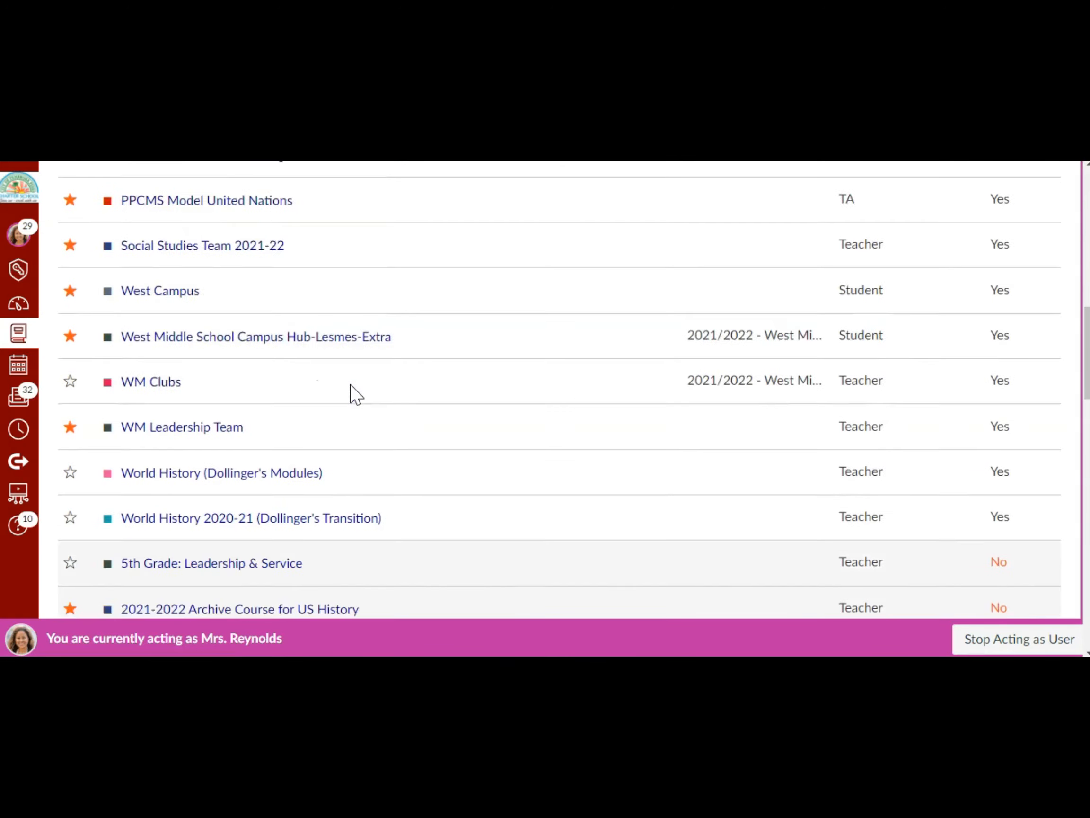
scroll(350, 385, "down", 3)
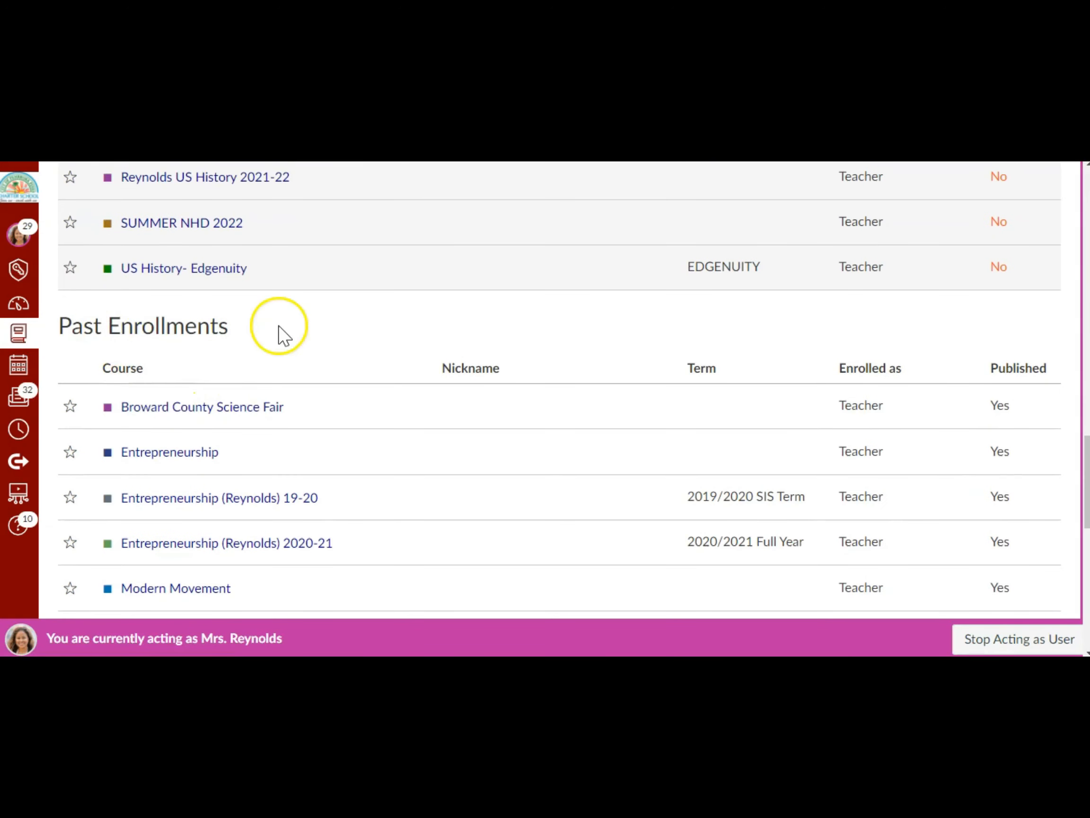
scroll(280, 334, "down", 3)
scroll(280, 334, "up", 2)
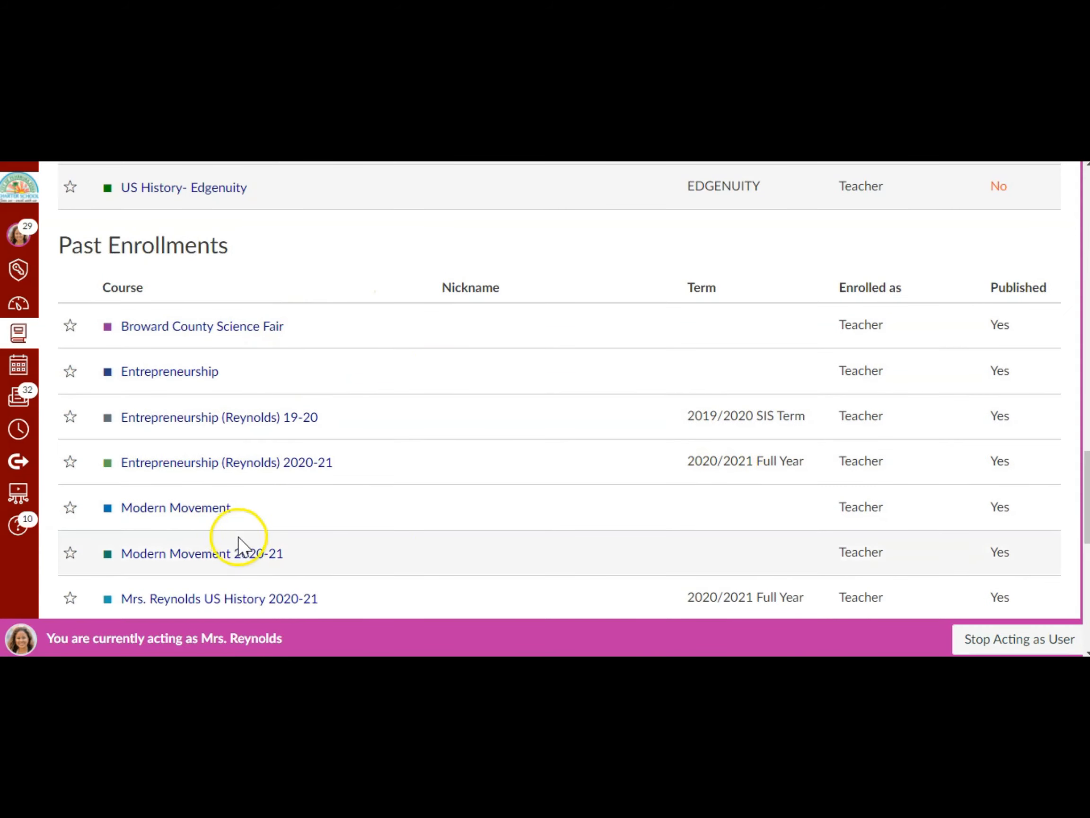
scroll(238, 539, "down", 2)
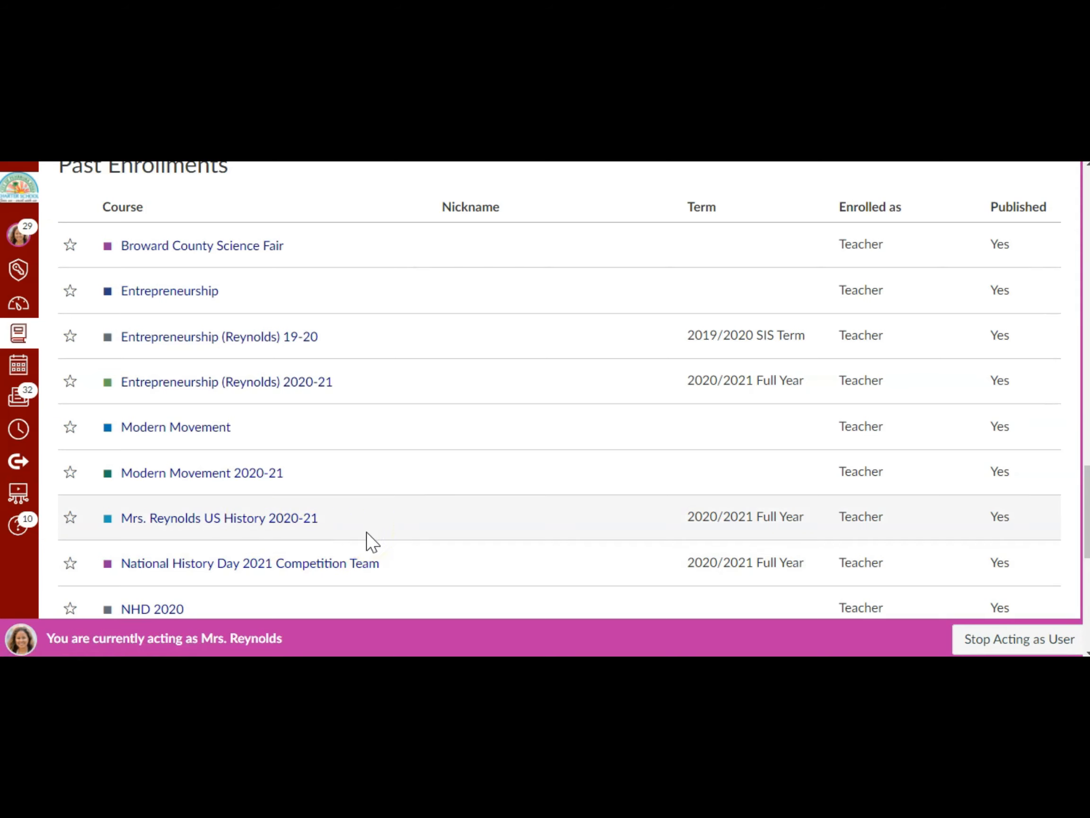
scroll(368, 533, "up", 20)
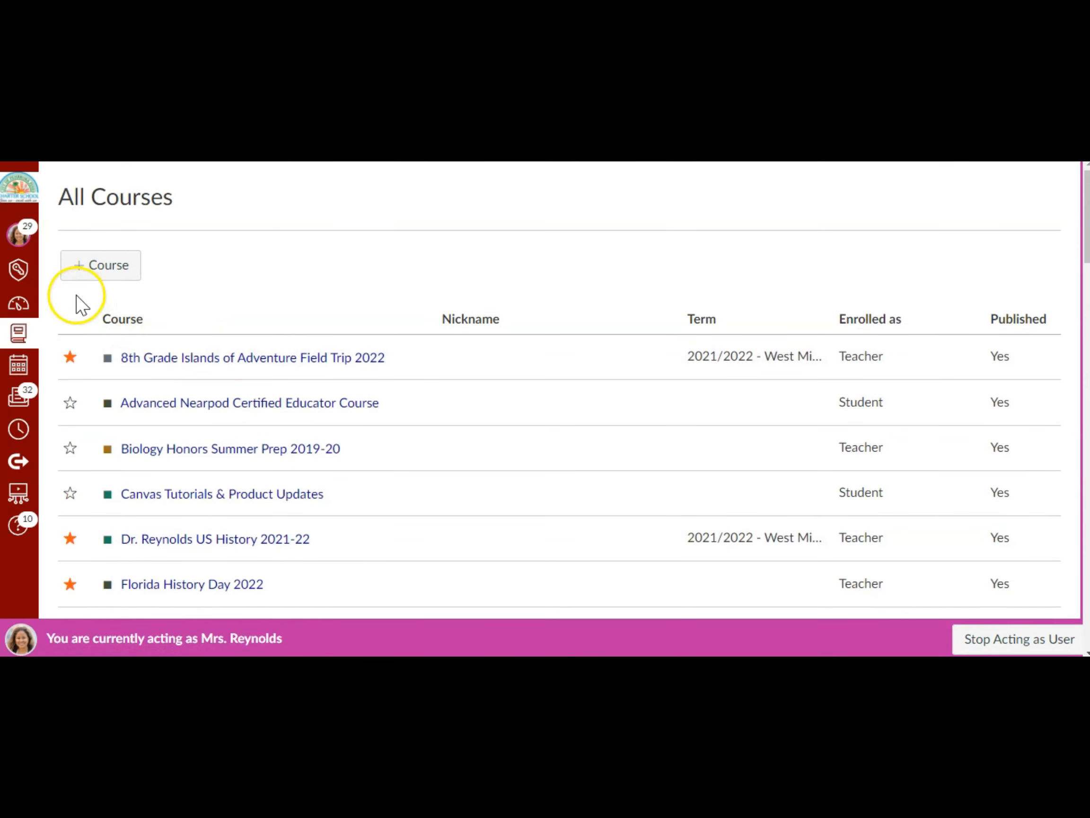
left_click(16, 313)
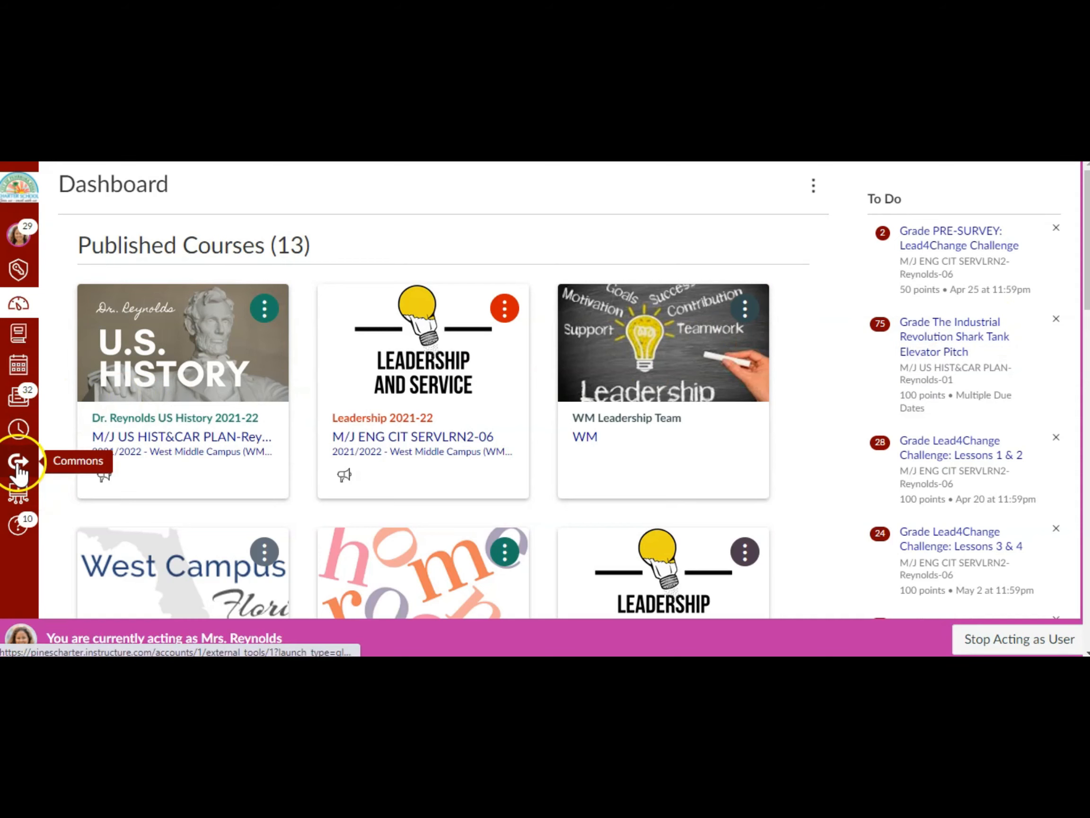
Step: Check the unpublished courses on the dashboard and open the 2021-2022 Archive Course for US History from the course list
scroll(338, 498, "down", 10)
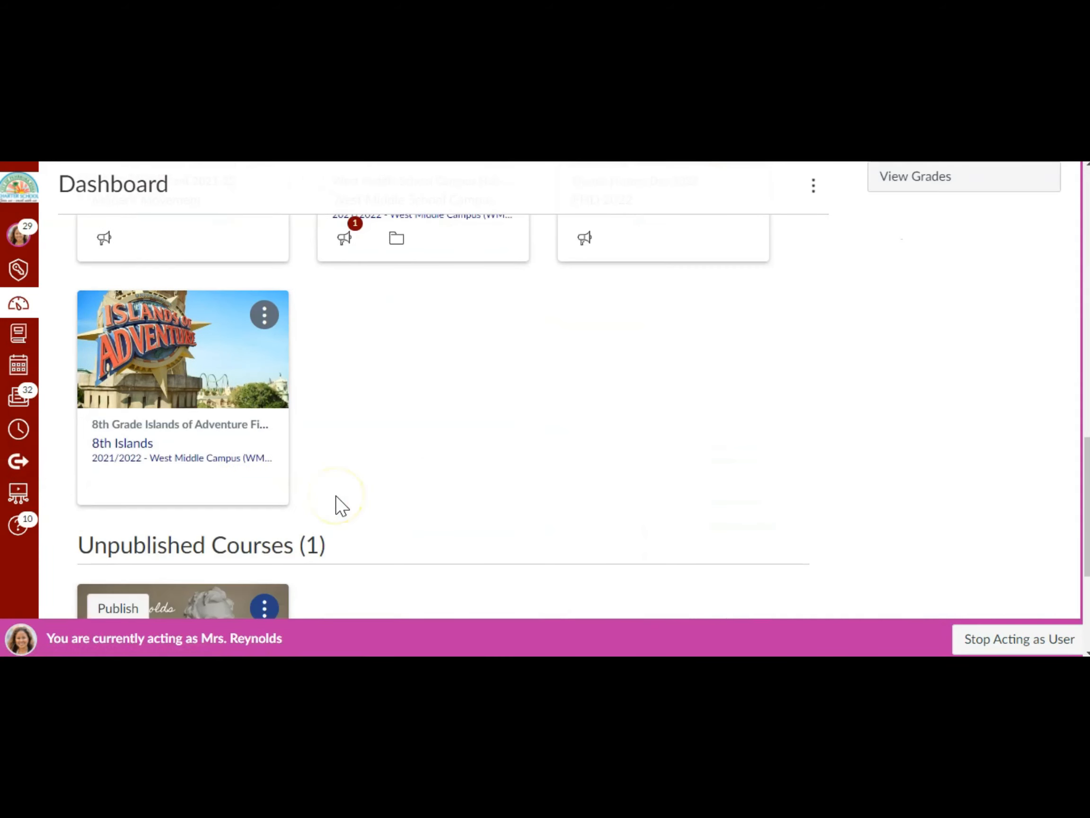
scroll(337, 497, "down", 5)
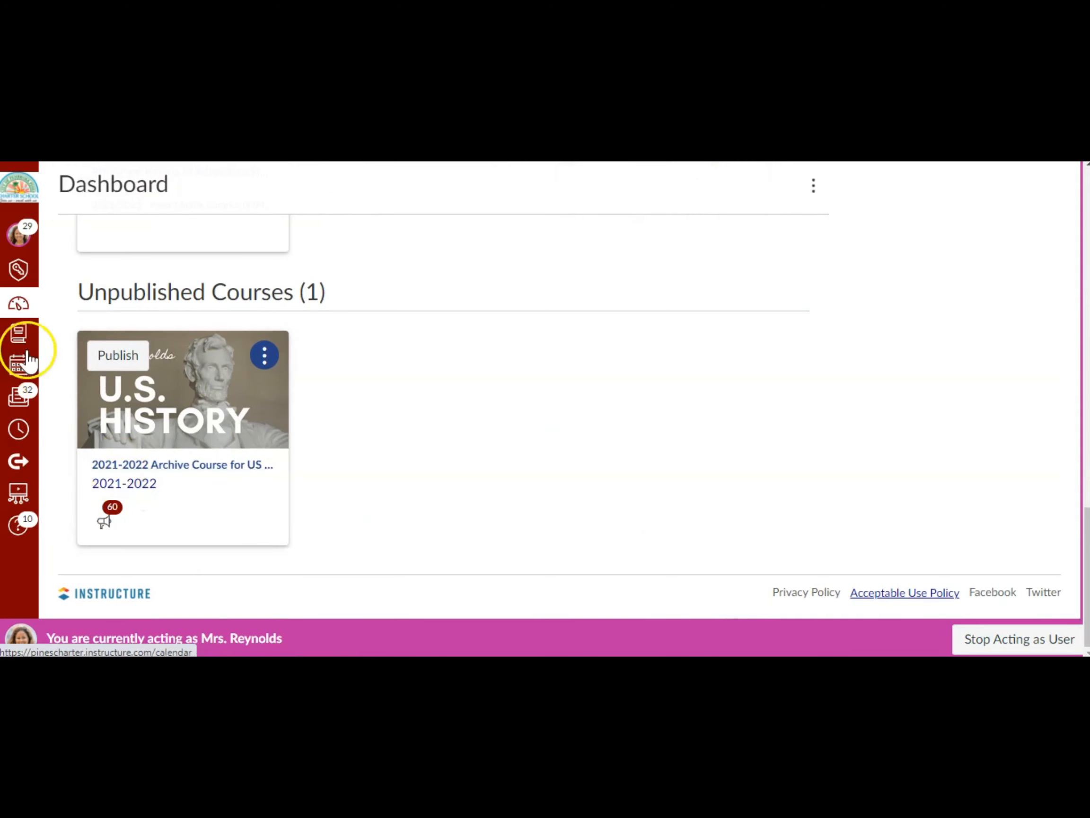
left_click(18, 334)
scroll(167, 513, "down", 5)
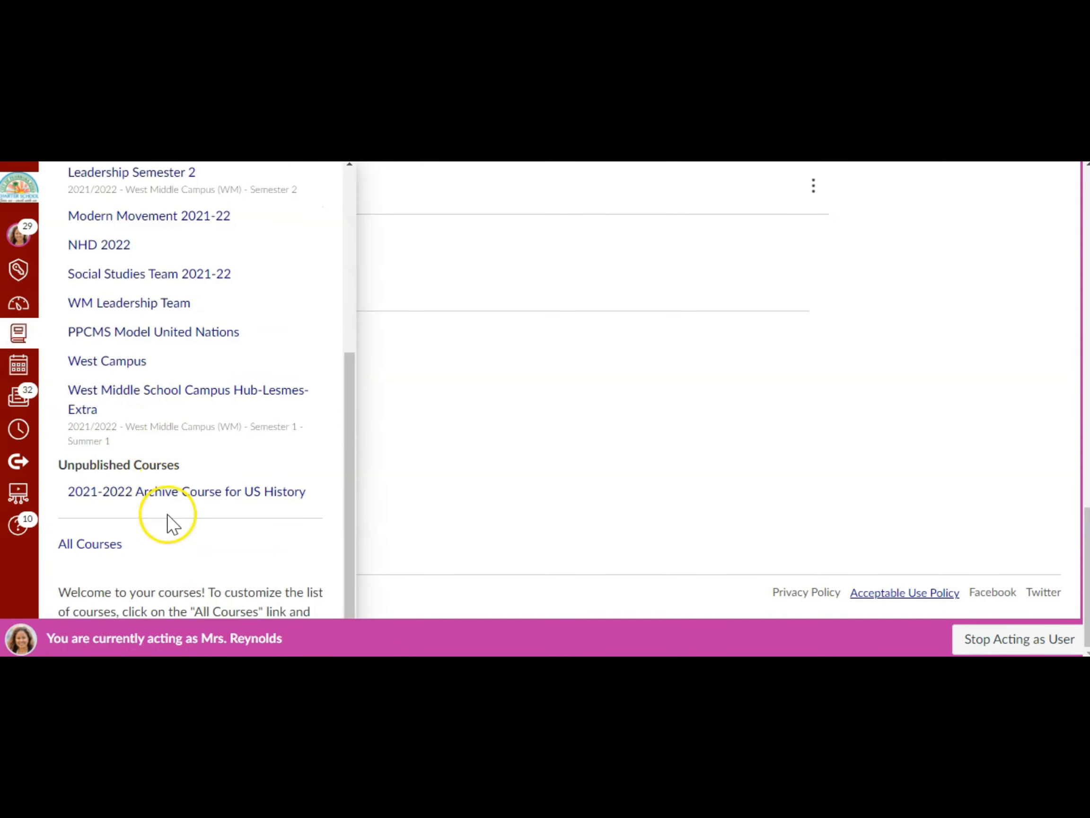
left_click(167, 494)
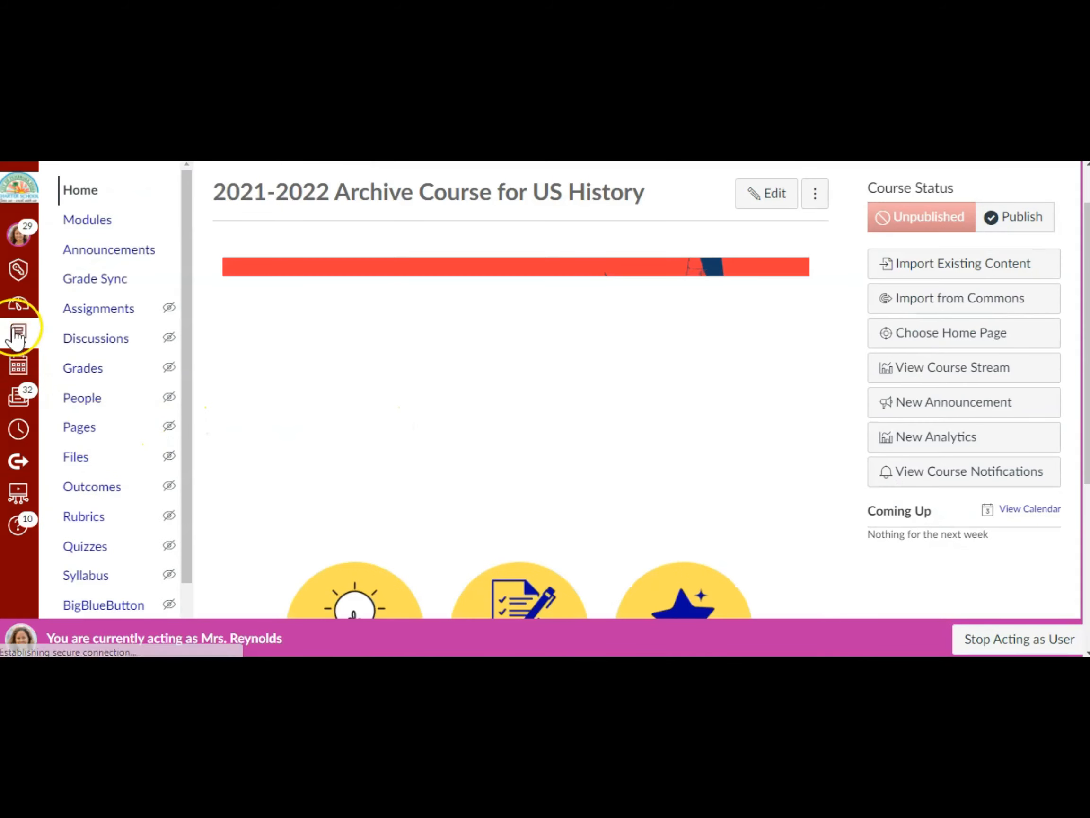
Step: Open the All Courses list again and review the earlier school years' courses under Past Enrollments
left_click(18, 335)
scroll(210, 426, "down", 5)
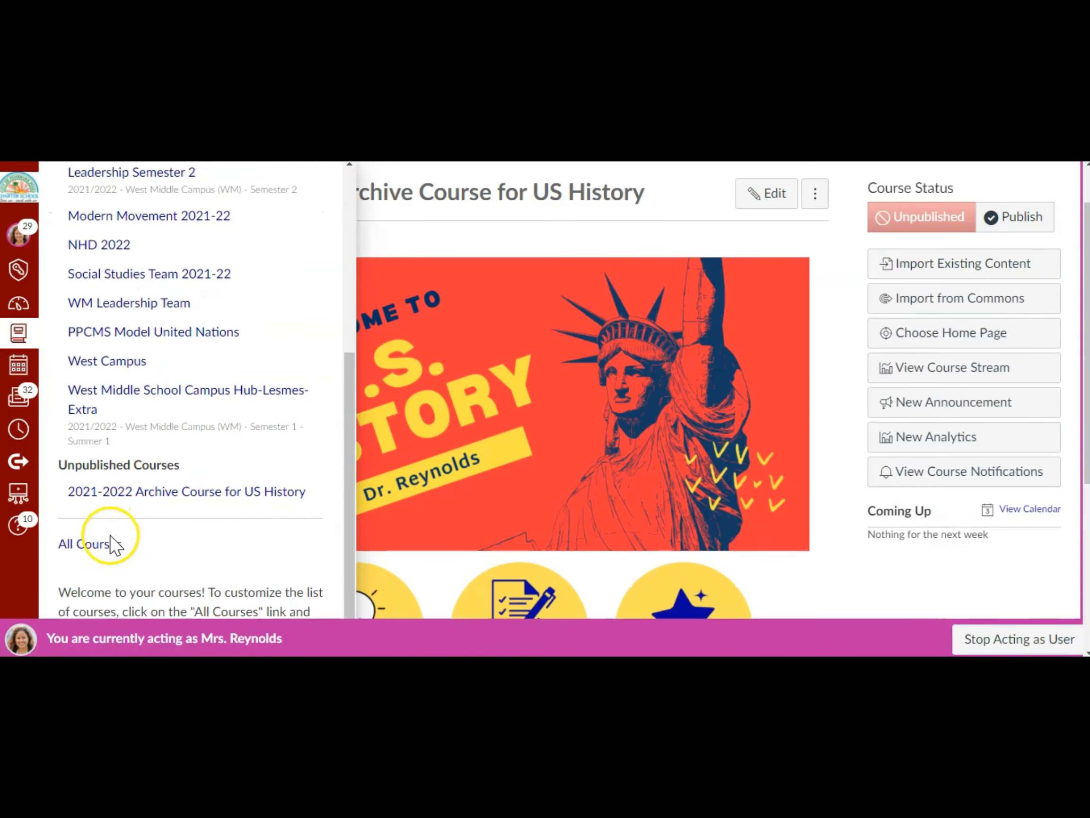
left_click(109, 540)
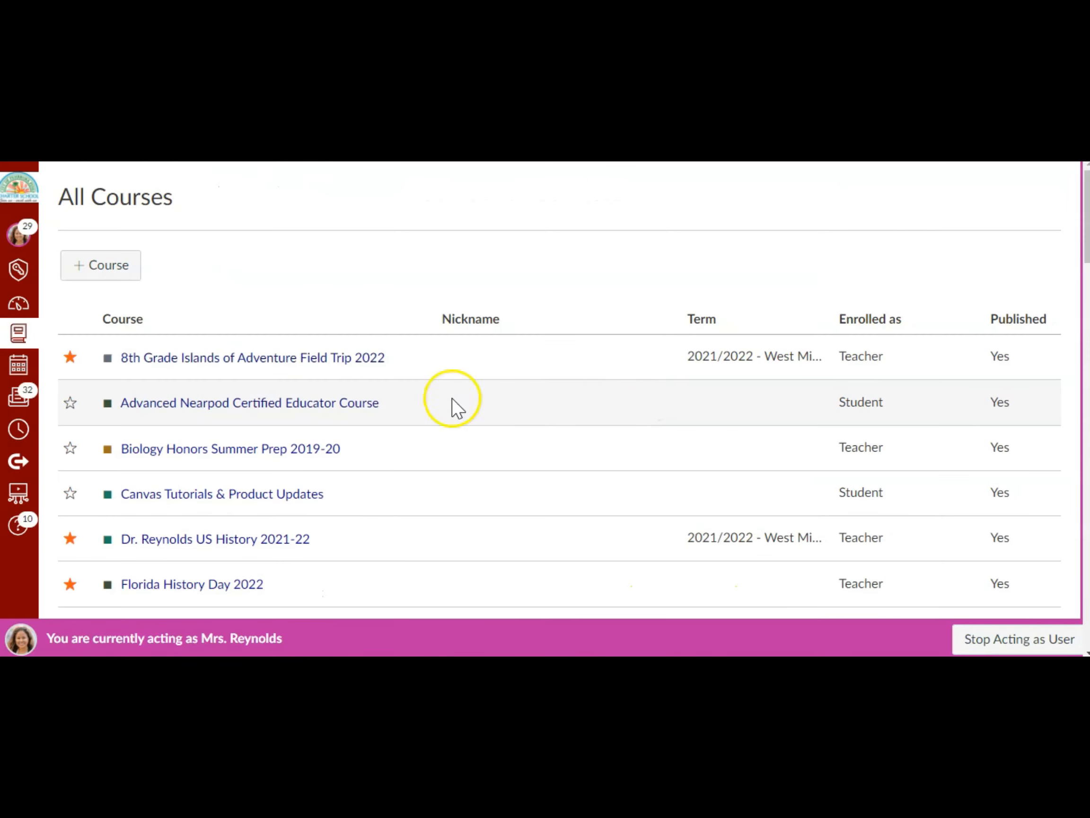
scroll(412, 458, "down", 20)
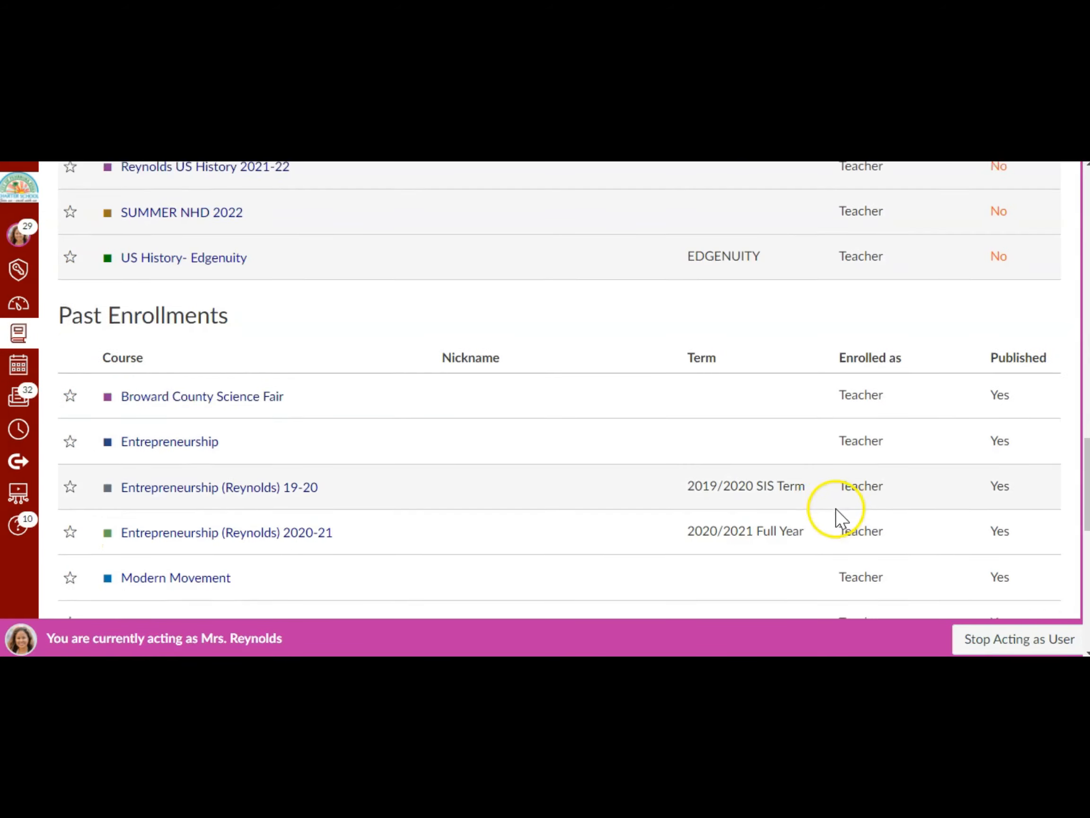
scroll(791, 495, "down", 5)
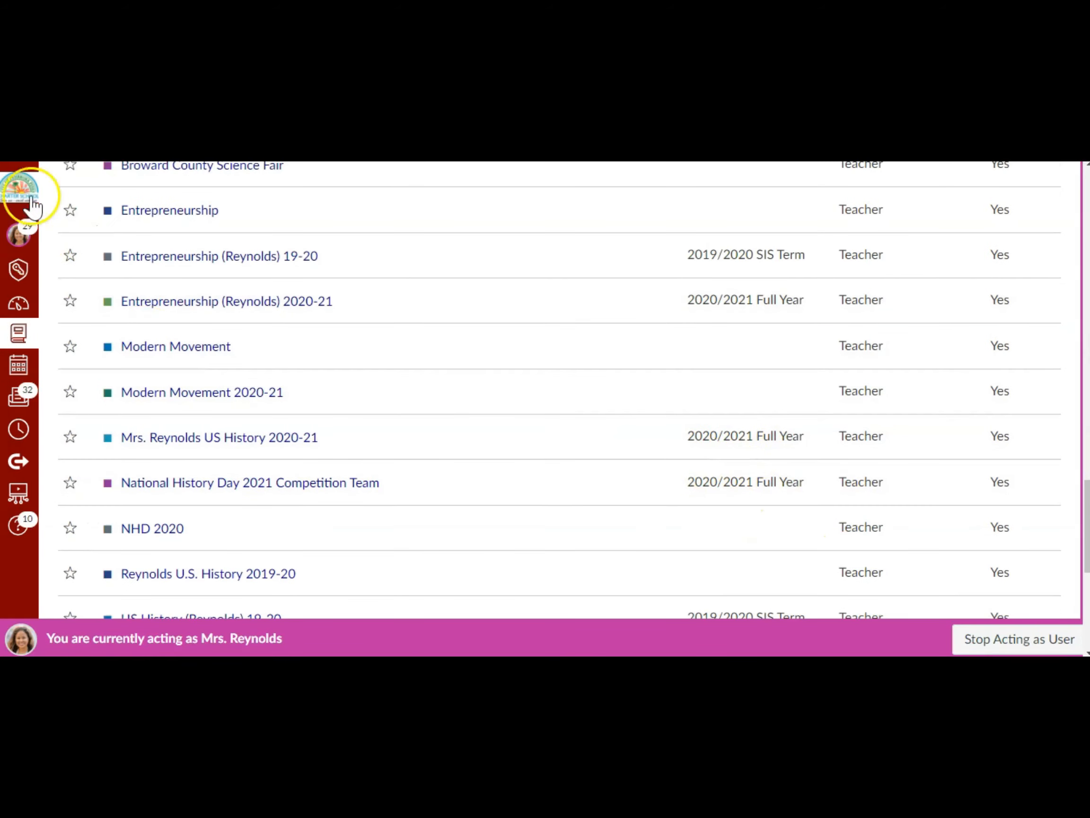